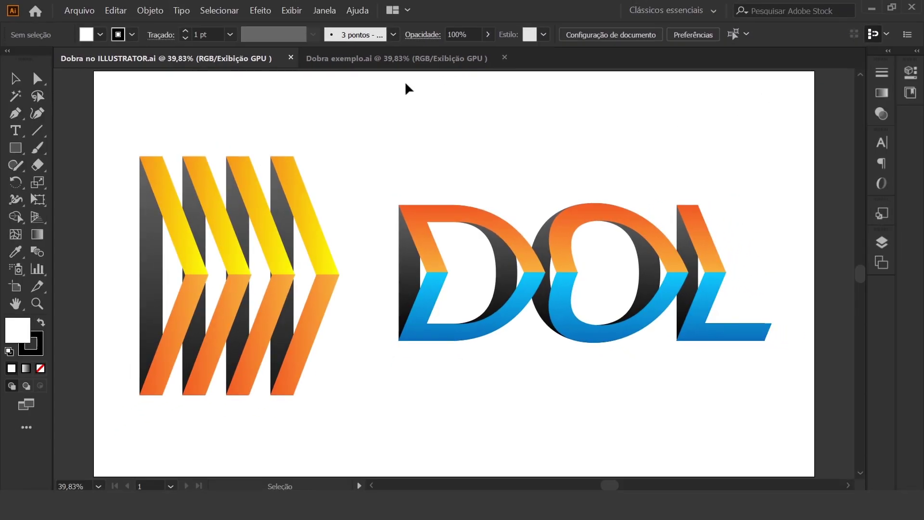
# Switch from the finished Dobra no ILLUSTRATOR.ai example to the blank Dobra exemplo.ai document.
pyautogui.click(388, 58)
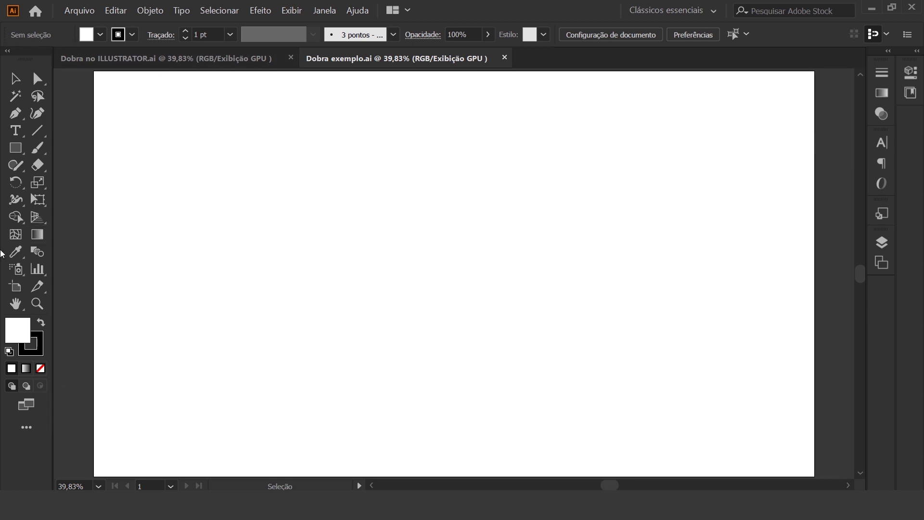
# Draw a tall narrow rectangle about 70 x 775 px near the artboard's left side.
pyautogui.click(324, 11)
pyautogui.moveTo(433, 97)
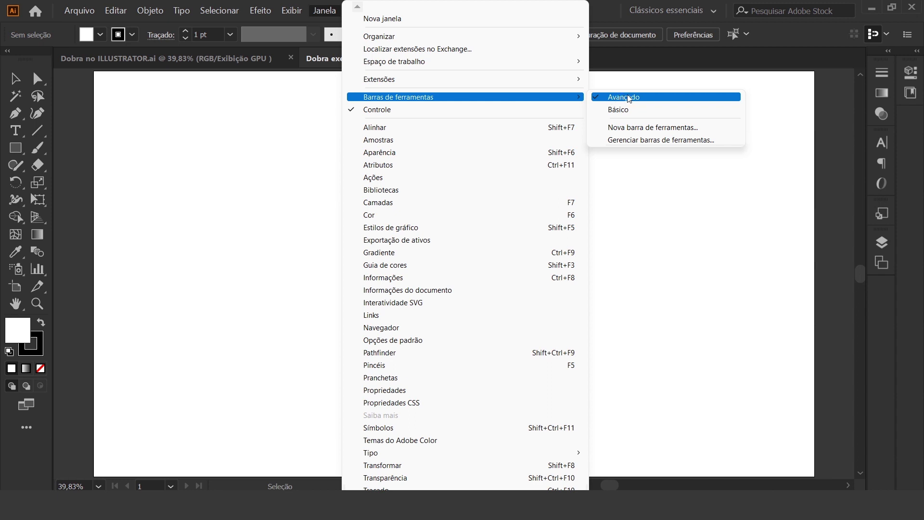
pyautogui.click(640, 231)
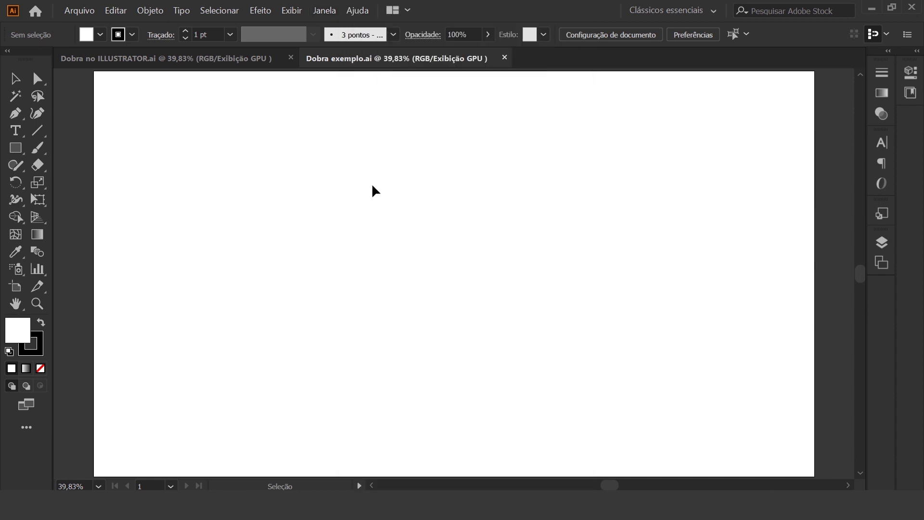
pyautogui.click(16, 148)
pyautogui.moveTo(155, 137); pyautogui.dragTo(188, 414)
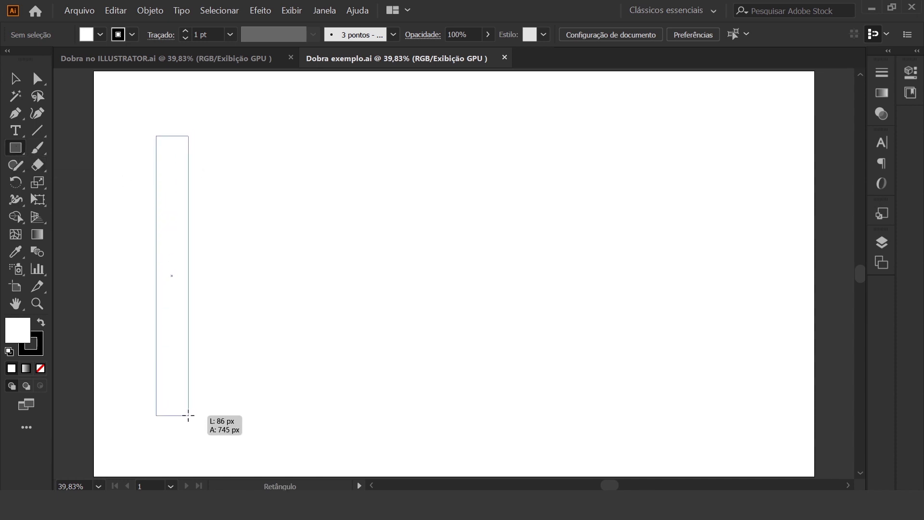
pyautogui.moveTo(188, 415); pyautogui.dragTo(182, 426)
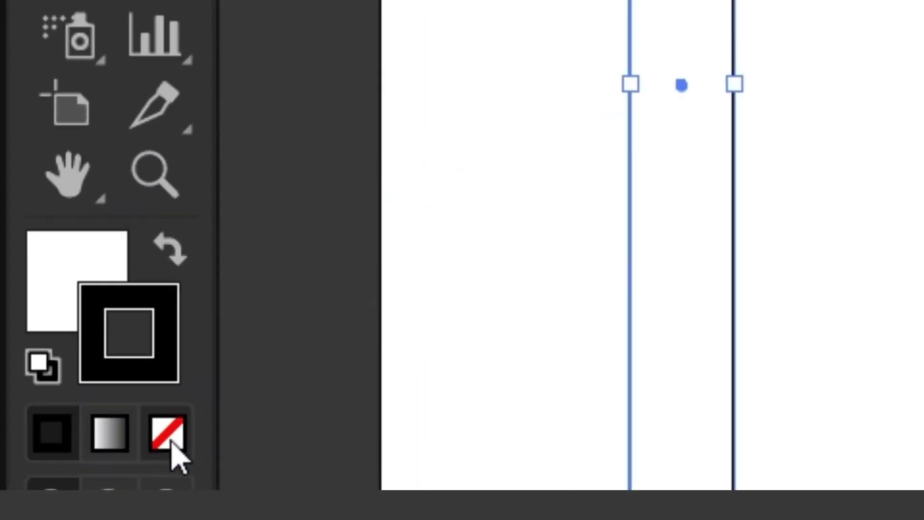
# Give the rectangle no stroke and a solid black fill.
pyautogui.click(176, 455)
pyautogui.click(67, 309)
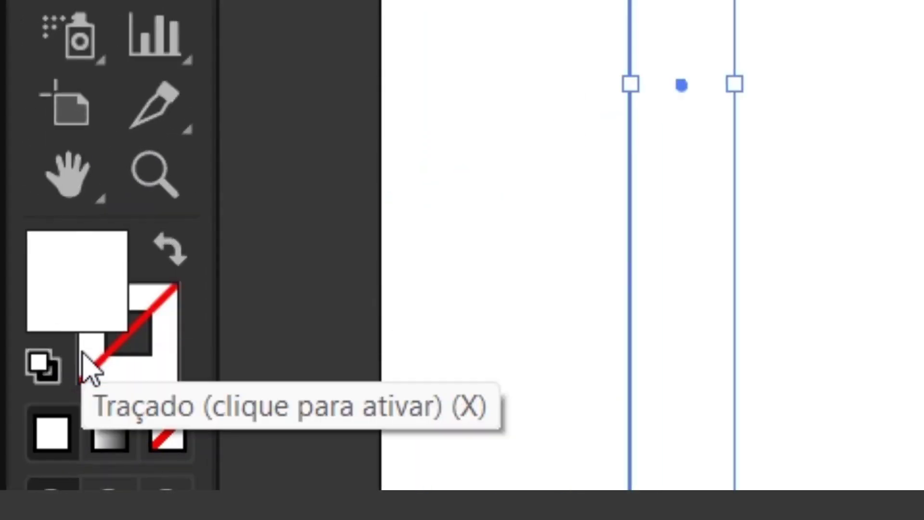
pyautogui.doubleClick(91, 295)
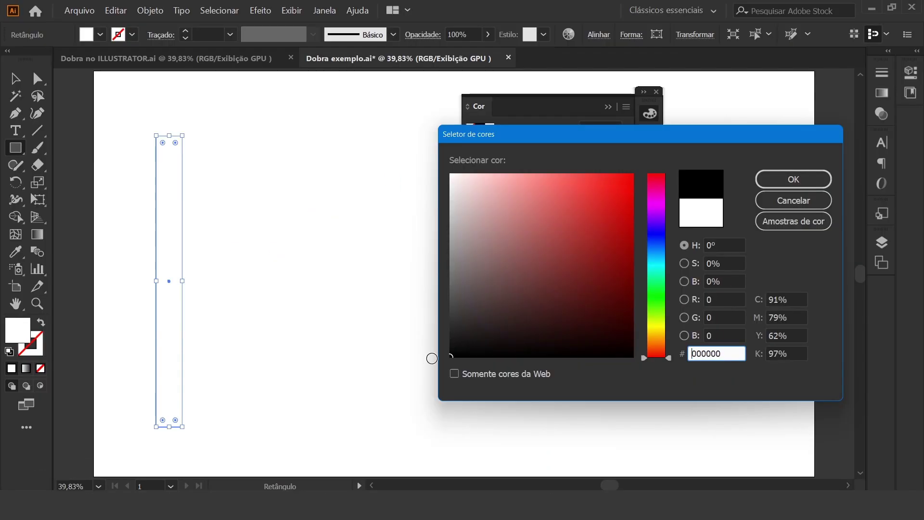
pyautogui.click(791, 177)
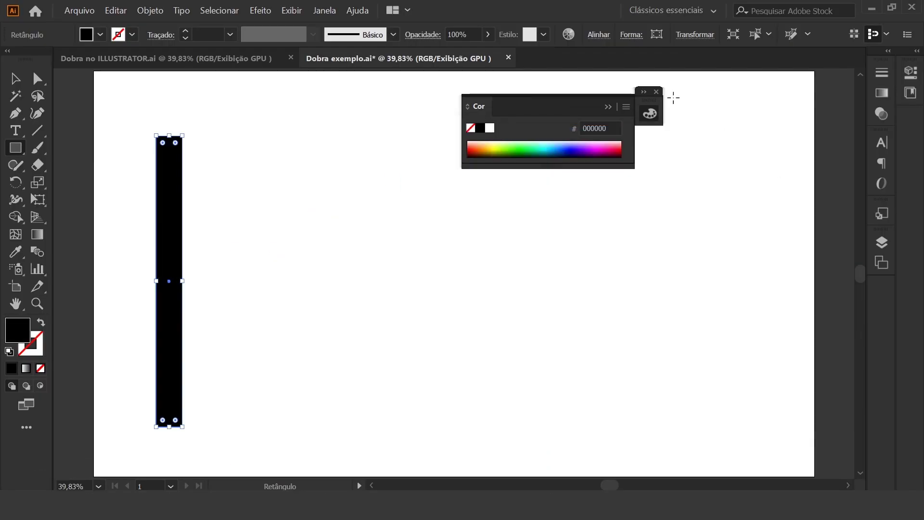
pyautogui.click(657, 93)
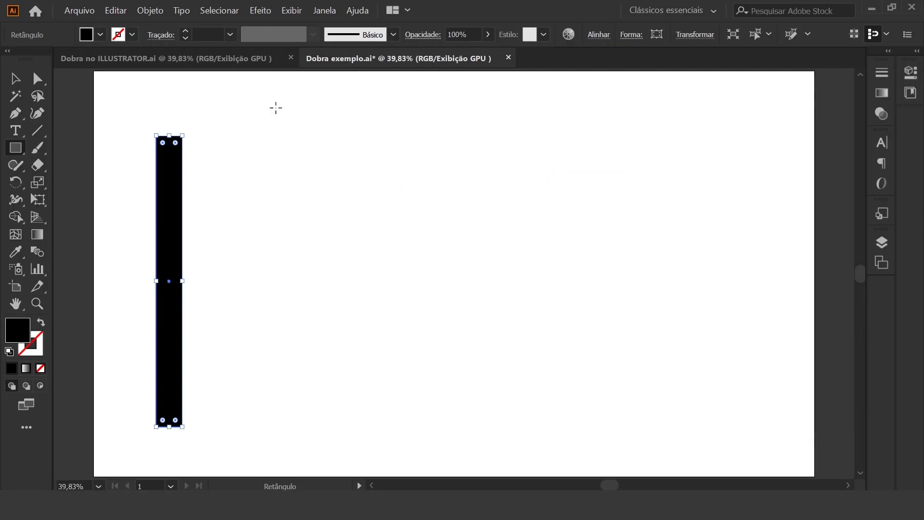
# Alt-drag a copy of the bar beside it and fill it grey #686868.
pyautogui.click(16, 81)
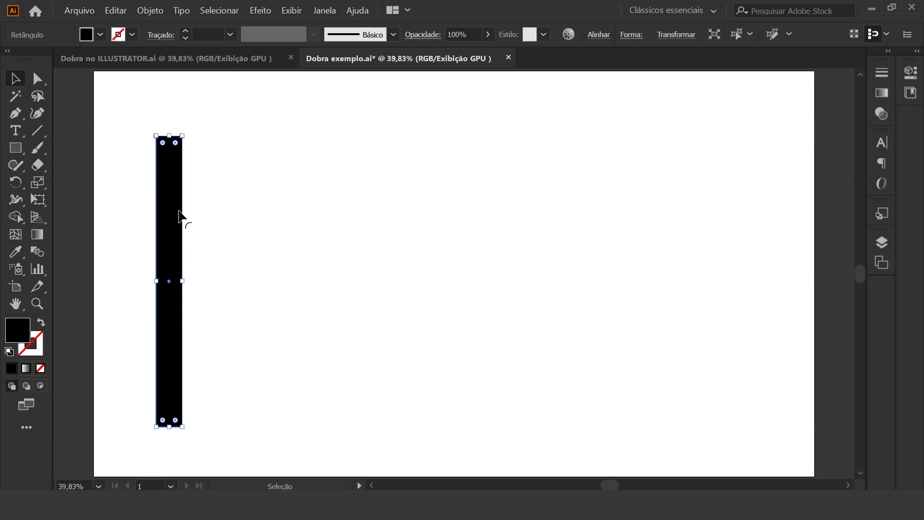
pyautogui.moveTo(176, 226)
pyautogui.mouseDown()
pyautogui.moveTo(465, 218)
pyautogui.moveTo(200, 206)
pyautogui.mouseUp()
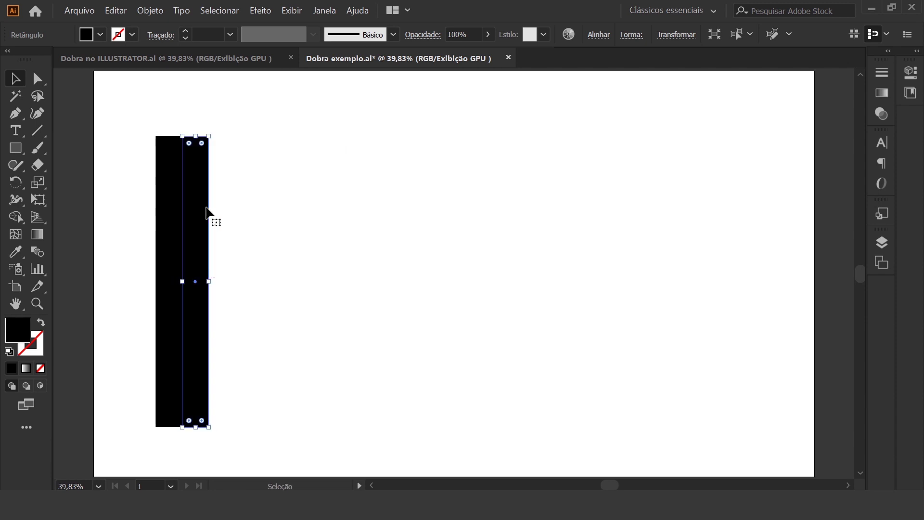
pyautogui.doubleClick(26, 331)
pyautogui.moveTo(462, 292); pyautogui.dragTo(443, 282)
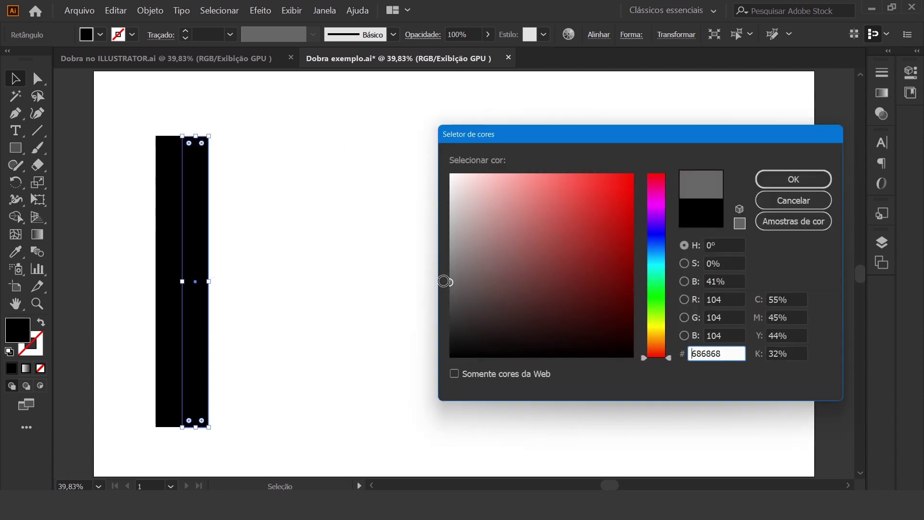
pyautogui.click(793, 179)
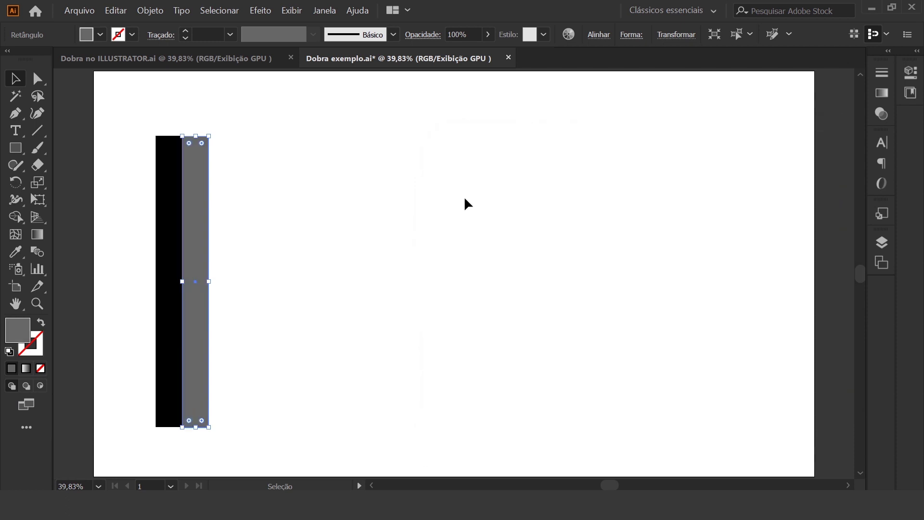
pyautogui.click(318, 235)
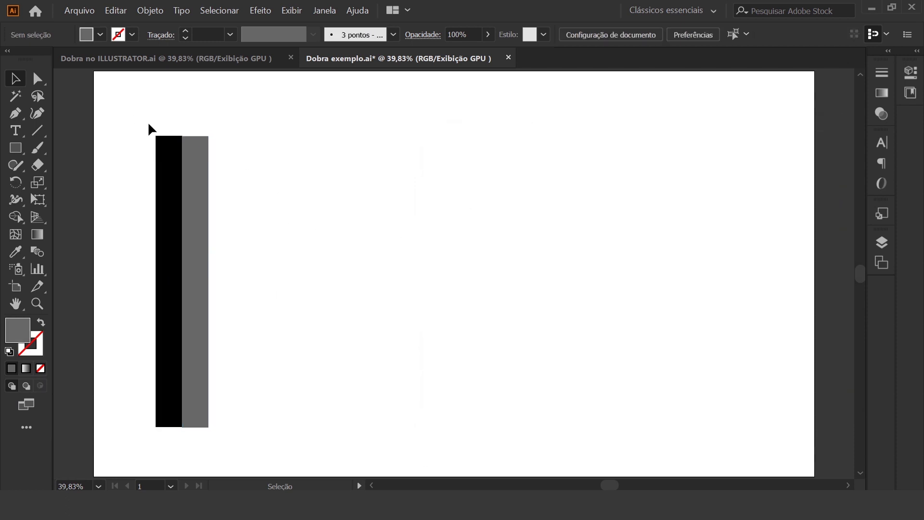
# Copy the black-and-grey pair and paste it against the originals' right edge.
pyautogui.moveTo(144, 126); pyautogui.dragTo(279, 440)
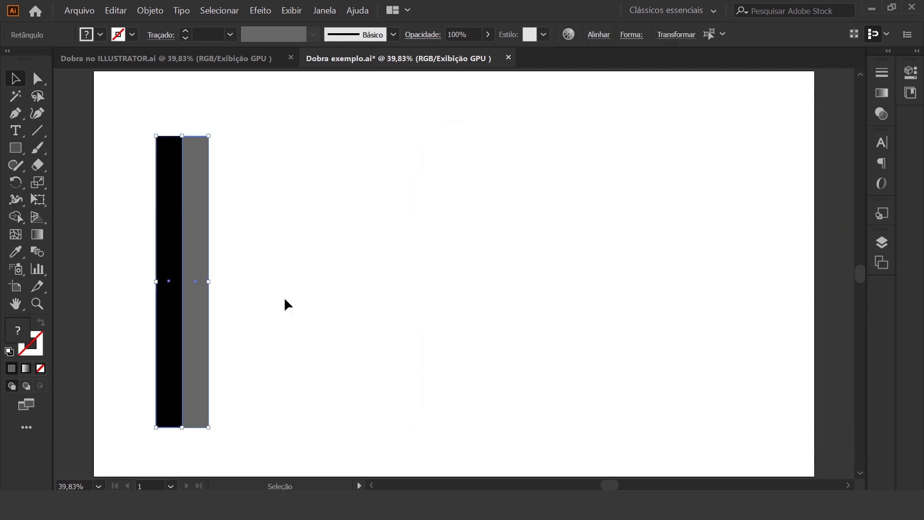
pyautogui.press('a')
pyautogui.hotkey('ctrl', 'c')
pyautogui.hotkey('ctrl', 'v')
pyautogui.press('v')
pyautogui.moveTo(448, 237); pyautogui.dragTo(229, 244)
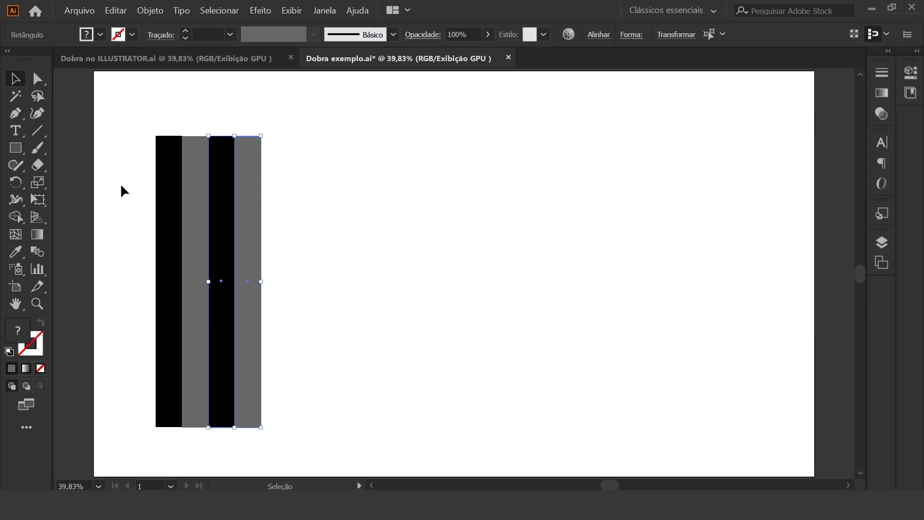
# Duplicate the four bars beside the originals to make eight alternating bars.
pyautogui.moveTo(188, 229); pyautogui.dragTo(336, 311)
pyautogui.press('a')
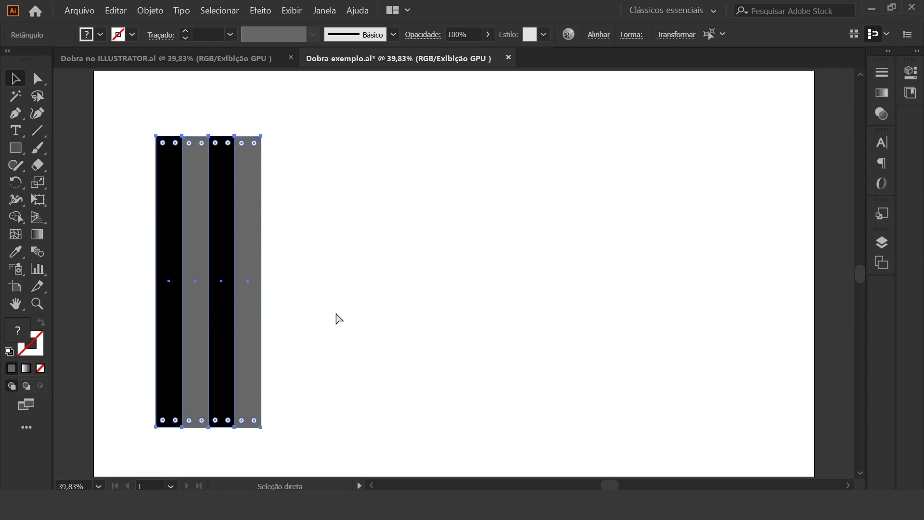
pyautogui.hotkey('ctrl', 'c')
pyautogui.hotkey('ctrl', 'v')
pyautogui.press('v')
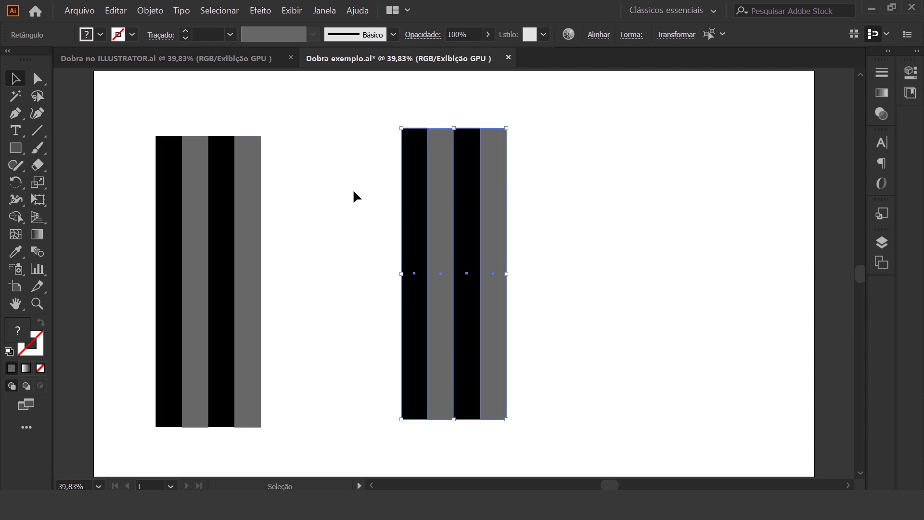
pyautogui.moveTo(418, 192); pyautogui.dragTo(278, 200)
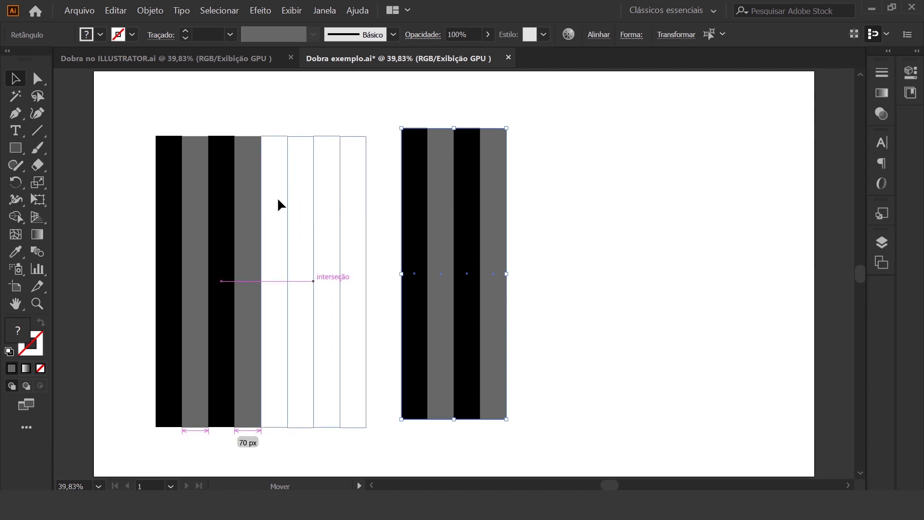
pyautogui.moveTo(277, 204); pyautogui.dragTo(278, 205)
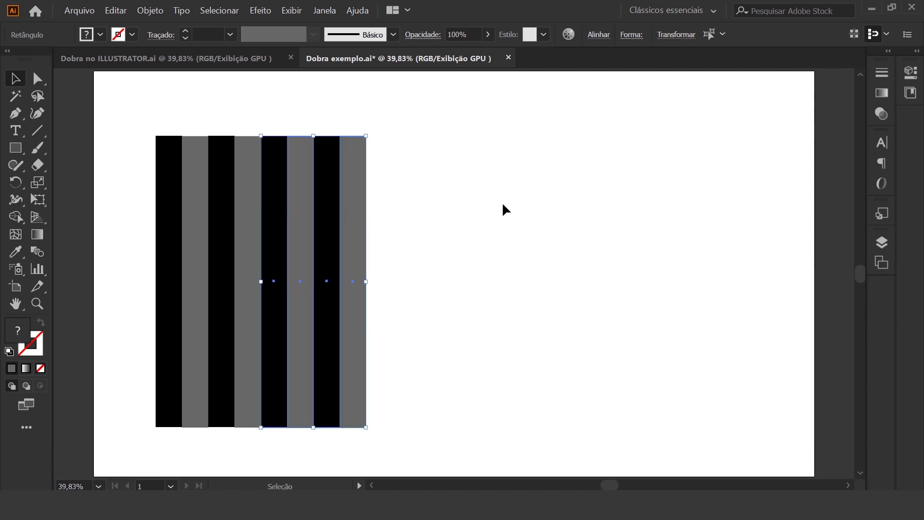
pyautogui.click(499, 239)
# Delete the four grey bars, leaving four evenly spaced black bars.
pyautogui.click(196, 226)
pyautogui.keyDown('shift'); pyautogui.click(243, 231); pyautogui.keyUp('shift')
pyautogui.keyDown('shift'); pyautogui.click(302, 239); pyautogui.keyUp('shift')
pyautogui.keyDown('shift'); pyautogui.click(360, 233); pyautogui.keyUp('shift')
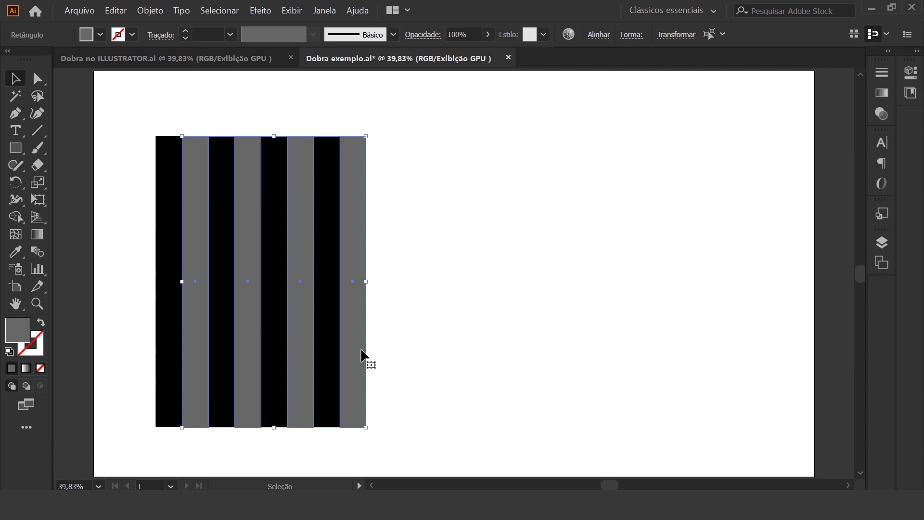
pyautogui.press('Delete')
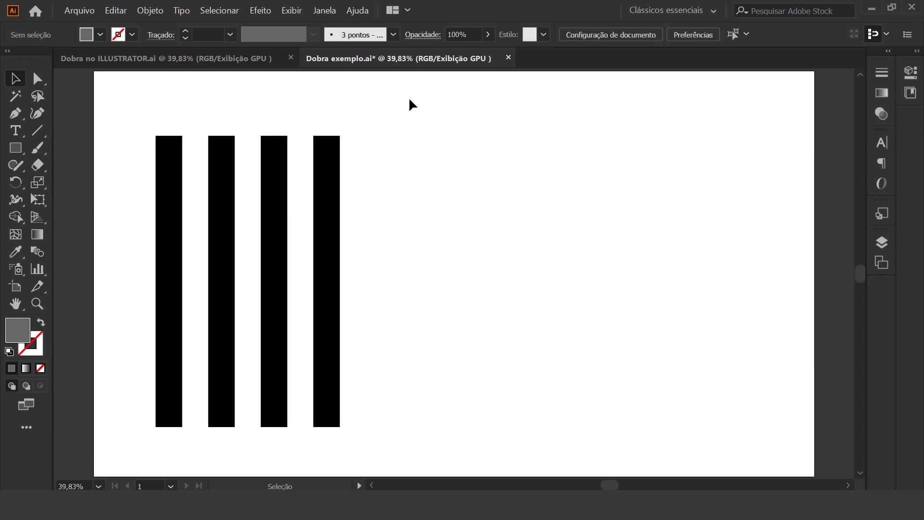
# Group the four black bars with Ctrl+G.
pyautogui.click(463, 361)
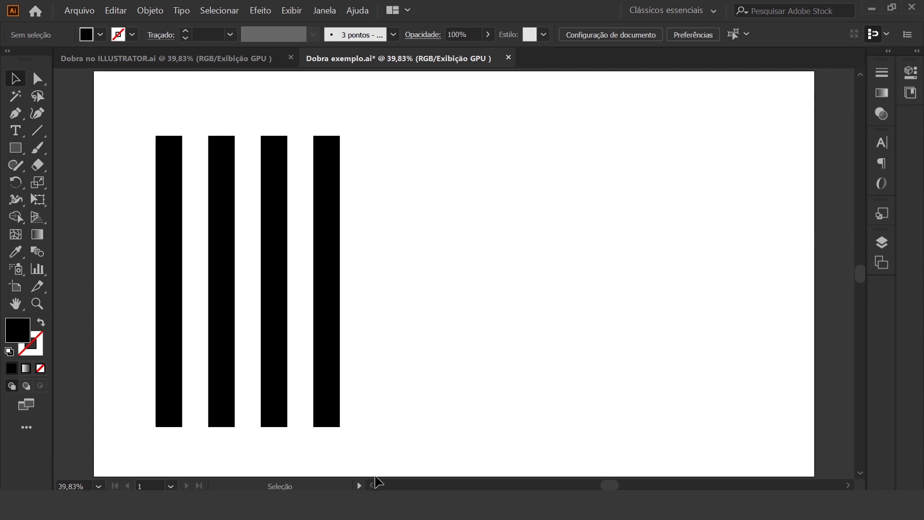
pyautogui.moveTo(123, 94); pyautogui.dragTo(397, 449)
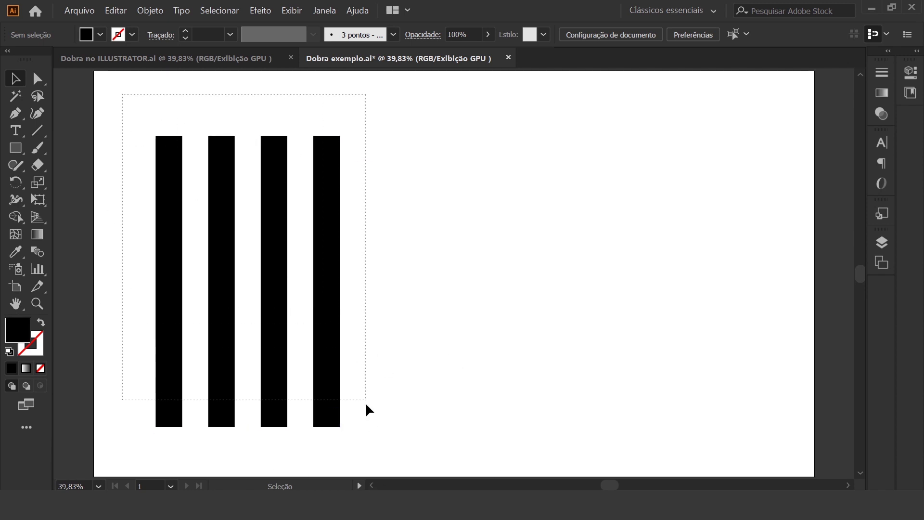
pyautogui.press('a')
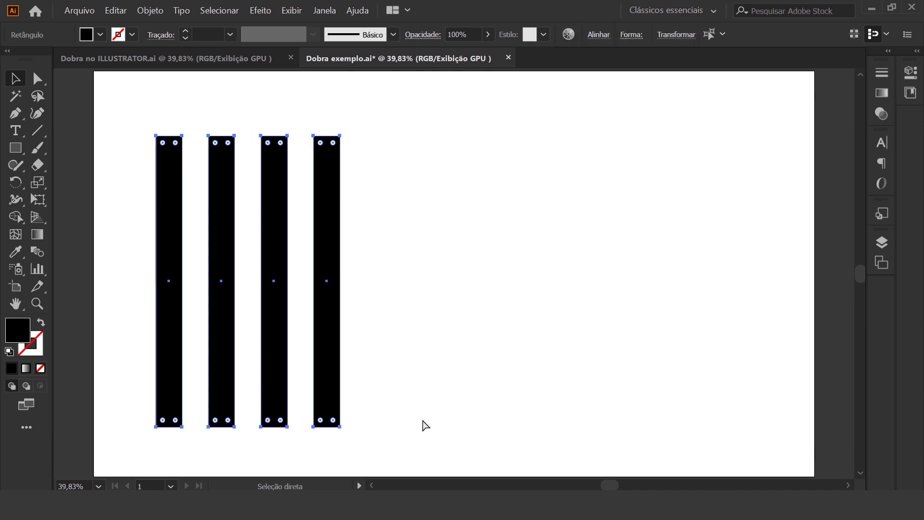
pyautogui.hotkey('ctrl', 'g')
pyautogui.press('v')
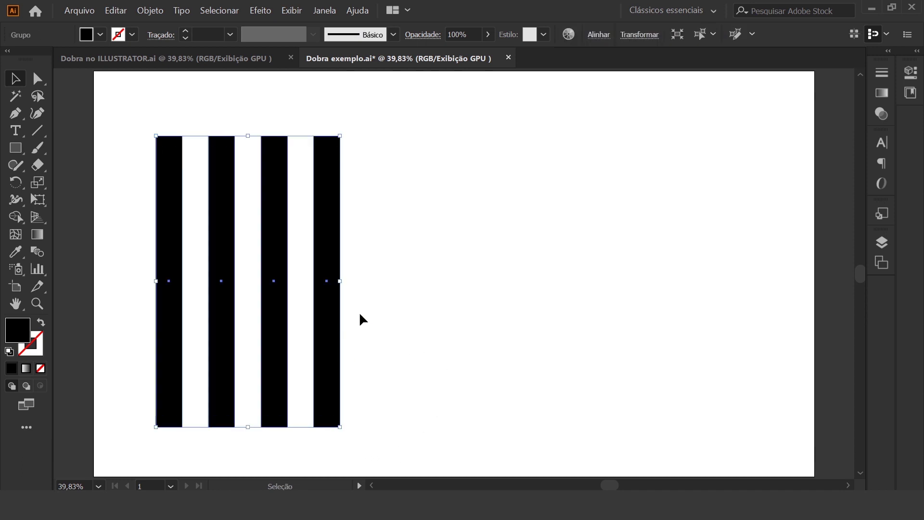
# Paste a copy of the bar group and align it to the right of the original.
pyautogui.press('a')
pyautogui.press('v')
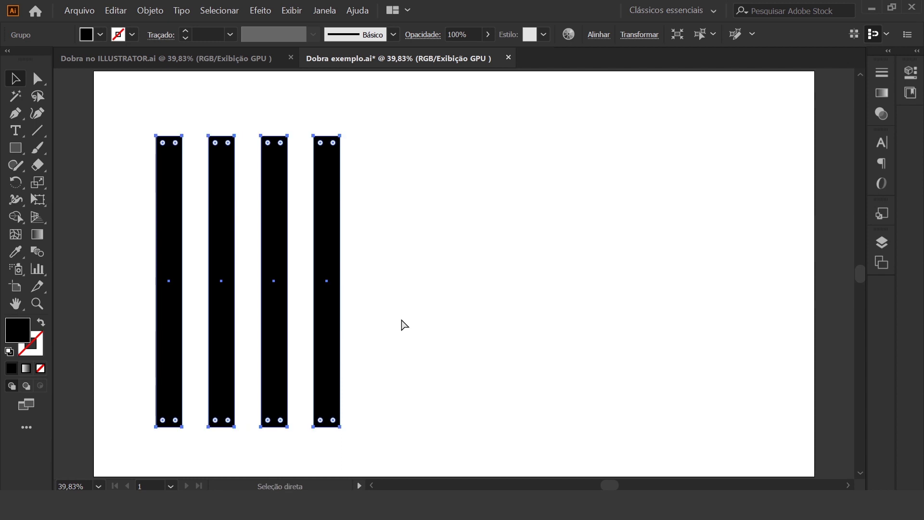
pyautogui.hotkey('ctrl', 'c')
pyautogui.hotkey('ctrl', 'v')
pyautogui.moveTo(501, 307)
pyautogui.mouseDown()
pyautogui.moveTo(486, 303)
pyautogui.moveTo(575, 305)
pyautogui.mouseUp()
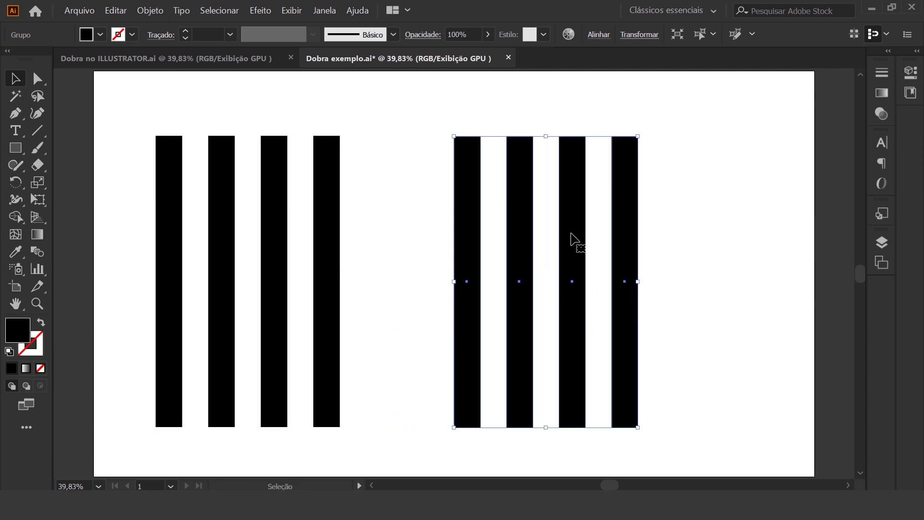
pyautogui.moveTo(580, 239)
pyautogui.mouseDown()
pyautogui.moveTo(576, 228)
pyautogui.moveTo(574, 237)
pyautogui.mouseUp()
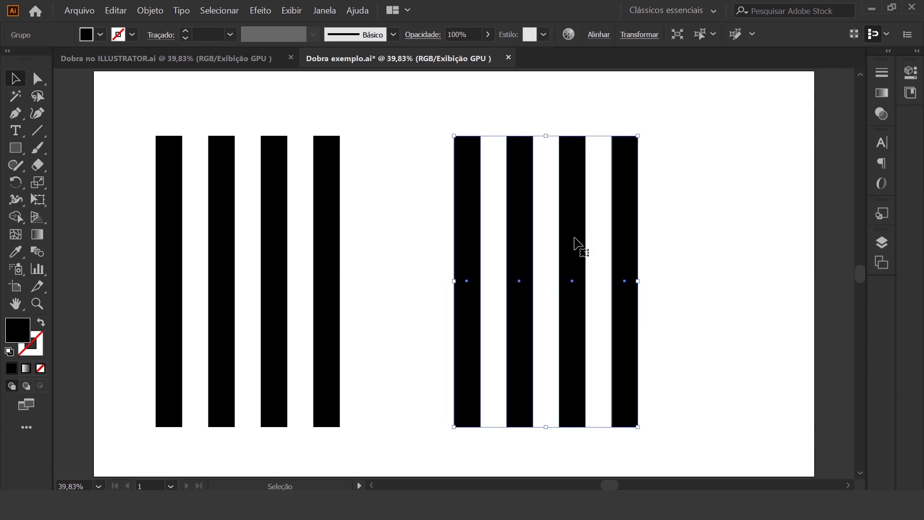
pyautogui.moveTo(629, 254); pyautogui.dragTo(639, 254)
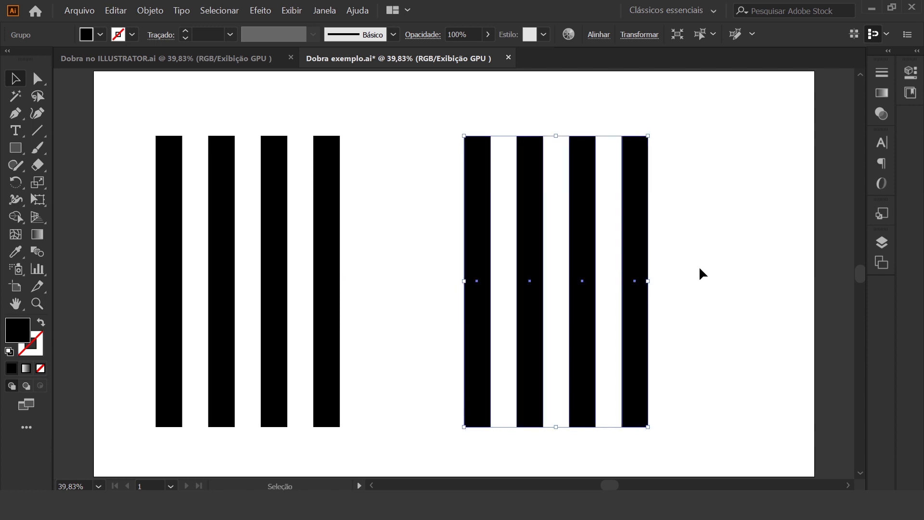
pyautogui.click(689, 265)
pyautogui.click(642, 273)
# Draw a horizontal Pen line across the right bars at mid-height and select it with them.
pyautogui.click(15, 114)
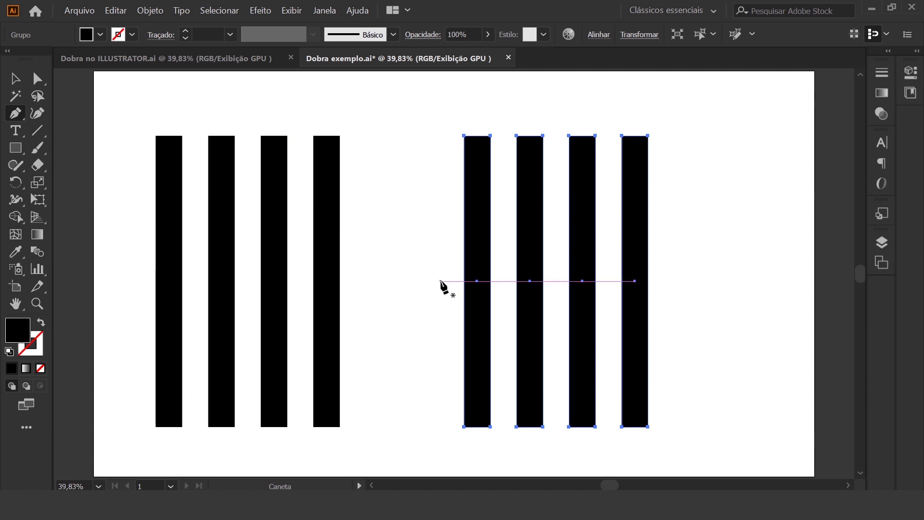
pyautogui.moveTo(437, 281); pyautogui.dragTo(679, 282)
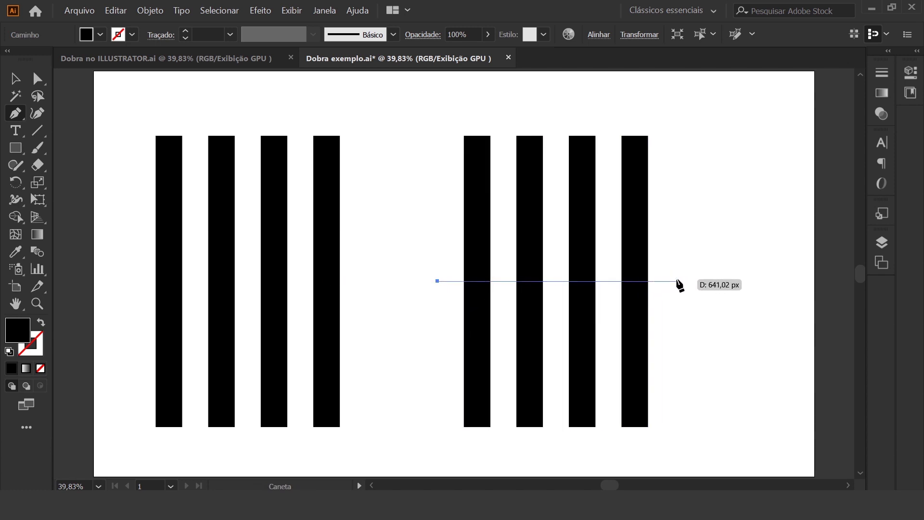
pyautogui.moveTo(679, 281); pyautogui.dragTo(676, 284)
pyautogui.press('v')
pyautogui.moveTo(415, 123)
pyautogui.mouseDown()
pyautogui.moveTo(496, 305)
pyautogui.moveTo(727, 437)
pyautogui.mouseUp()
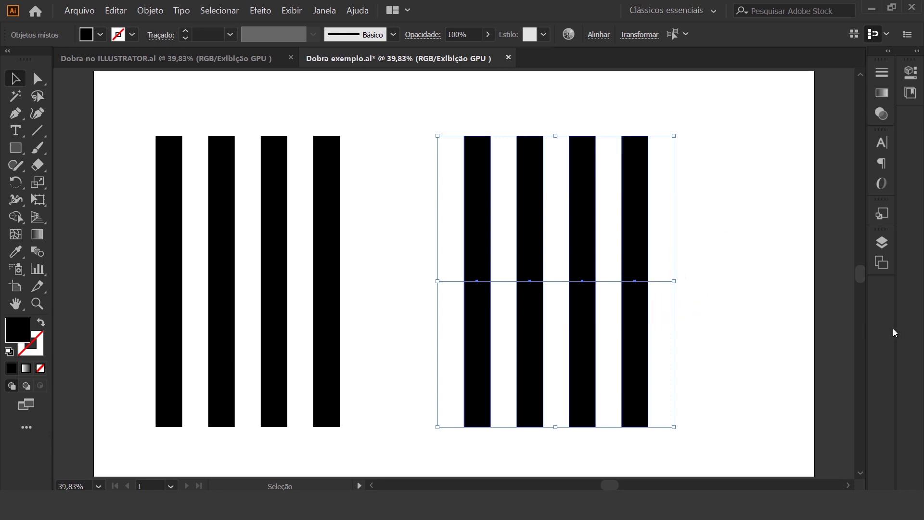
# Divide the right bars along the line with Pathfinder Divide, then ungroup the pieces.
pyautogui.click(324, 11)
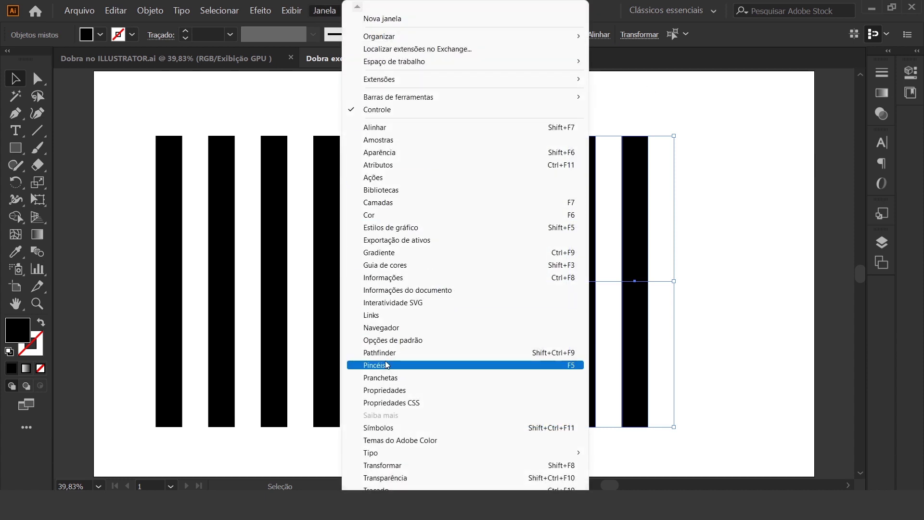
pyautogui.click(381, 353)
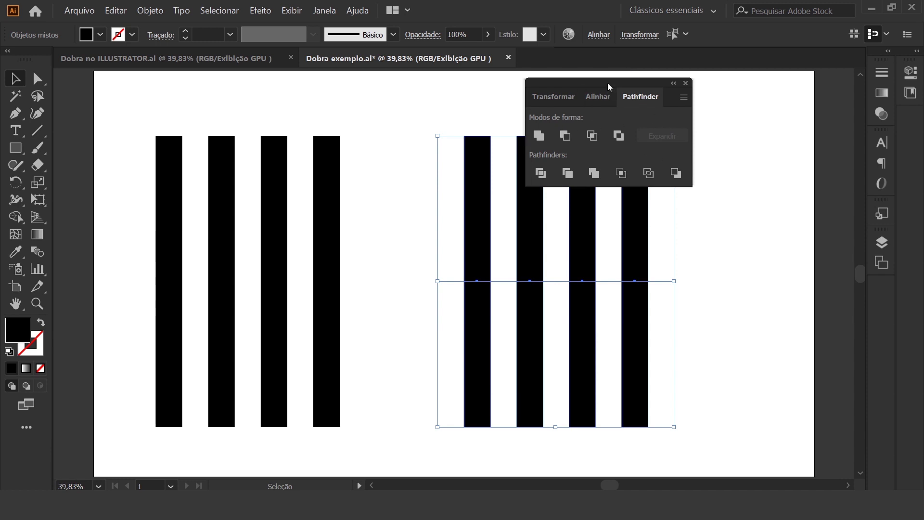
pyautogui.moveTo(602, 80); pyautogui.dragTo(876, 292)
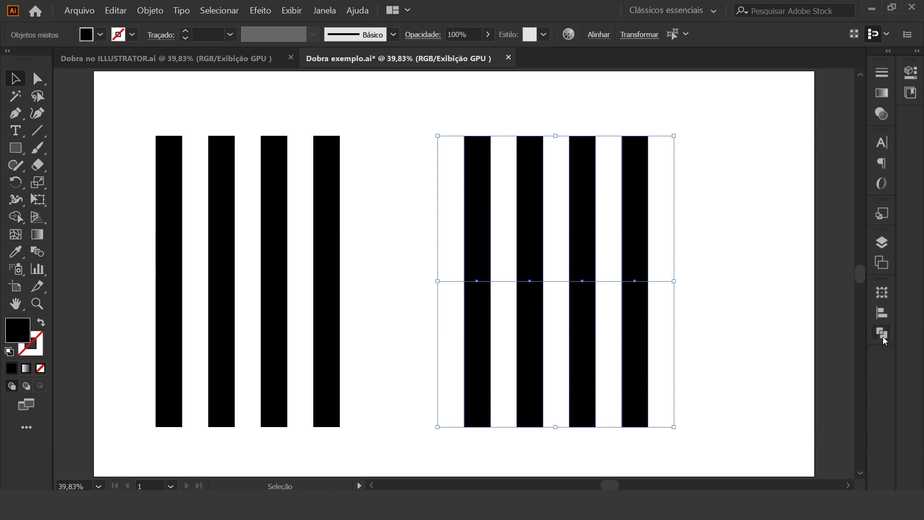
pyautogui.click(881, 336)
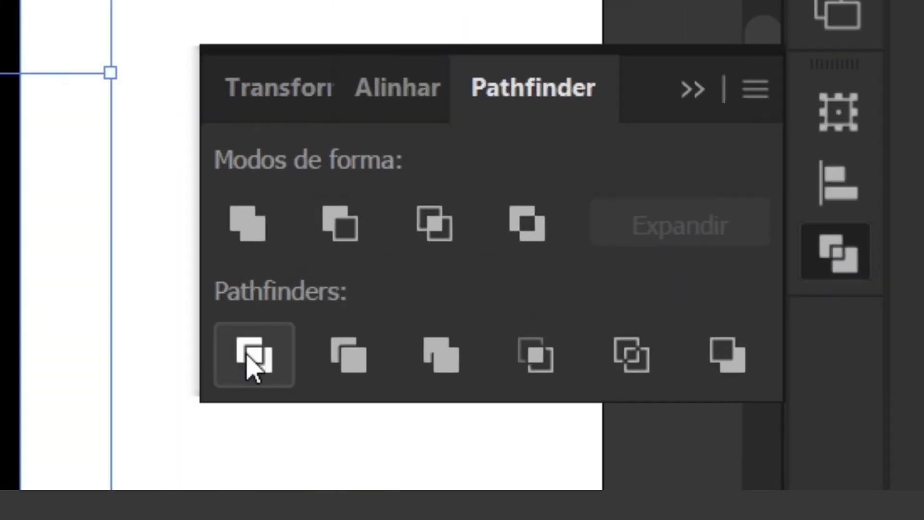
pyautogui.click(255, 361)
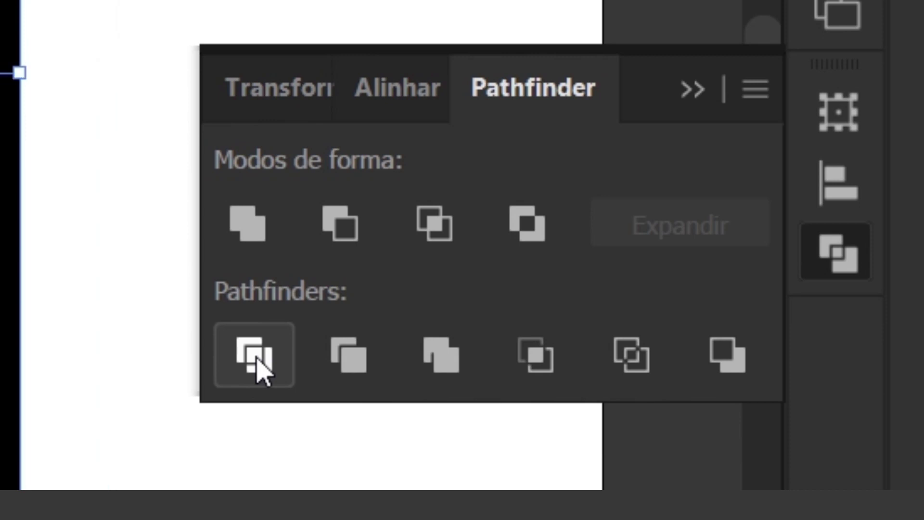
pyautogui.click(696, 95)
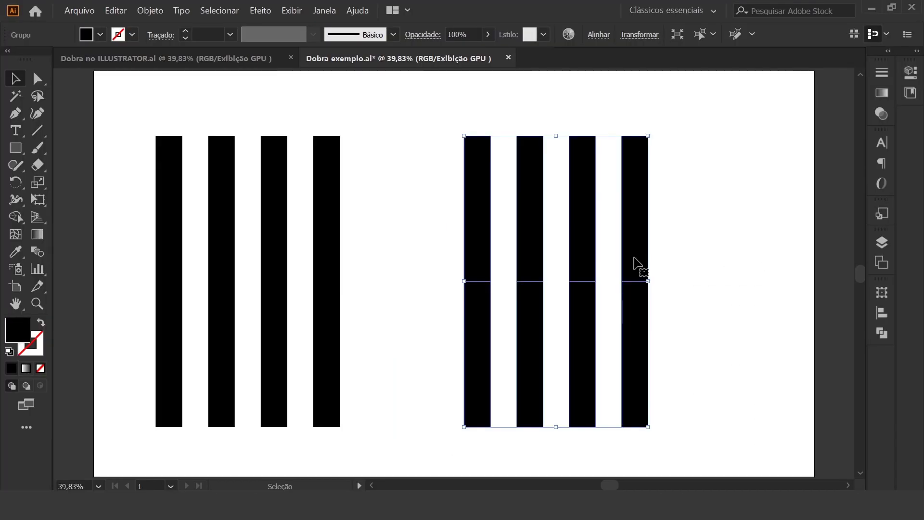
pyautogui.rightClick(634, 258)
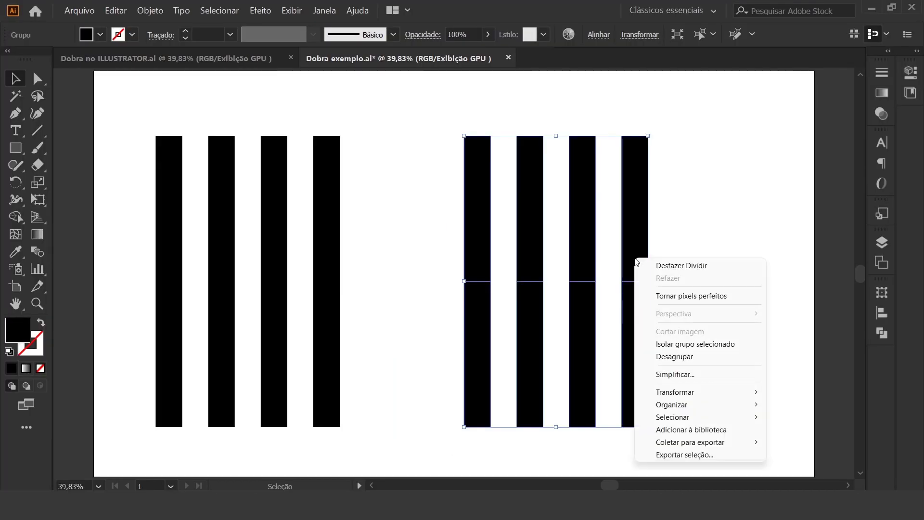
pyautogui.click(681, 357)
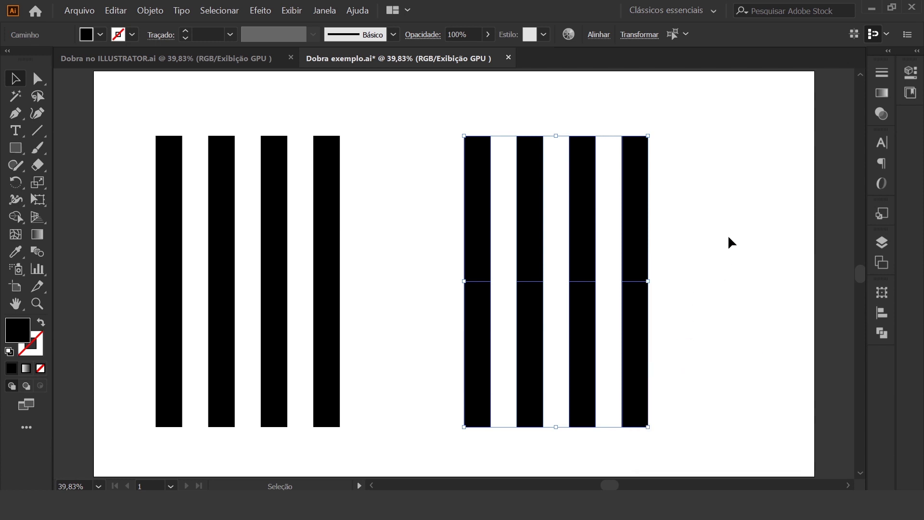
# Group the upper bar halves and fill them bright yellow-orange.
pyautogui.click(693, 264)
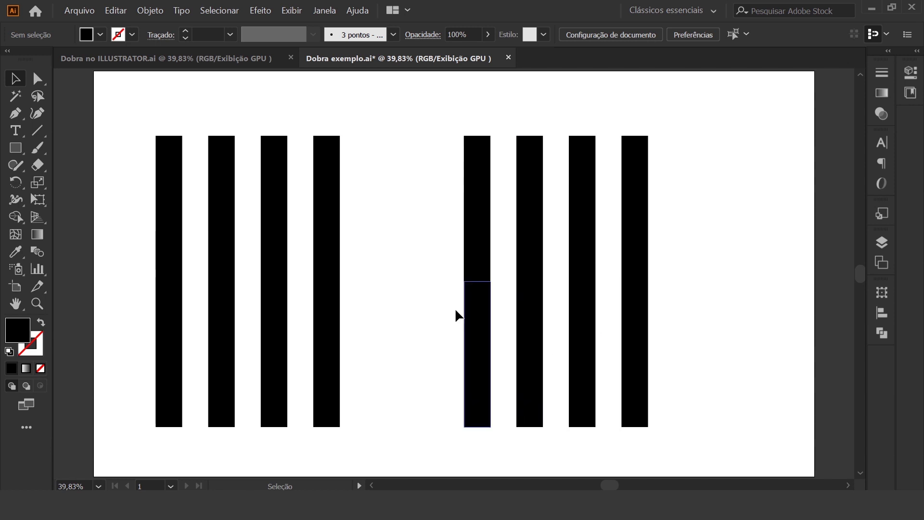
pyautogui.moveTo(399, 109); pyautogui.dragTo(712, 206)
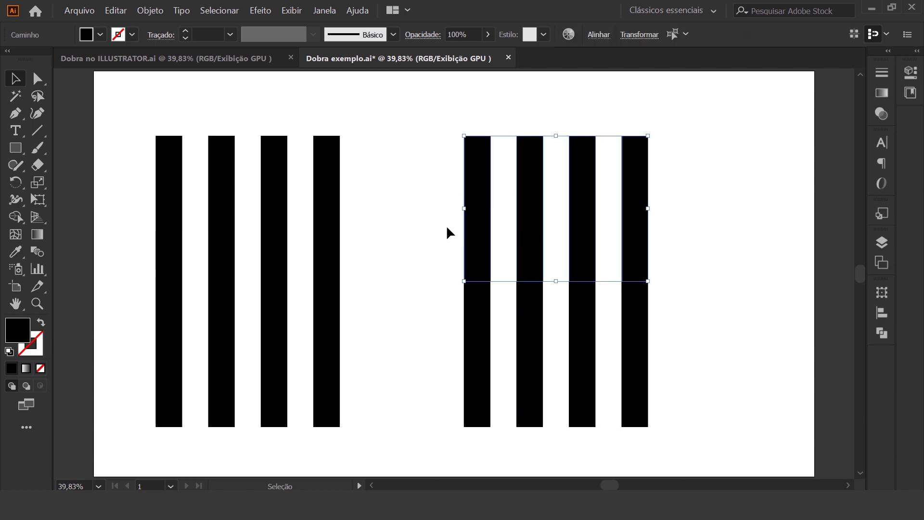
pyautogui.press('a')
pyautogui.hotkey('ctrl', 'g')
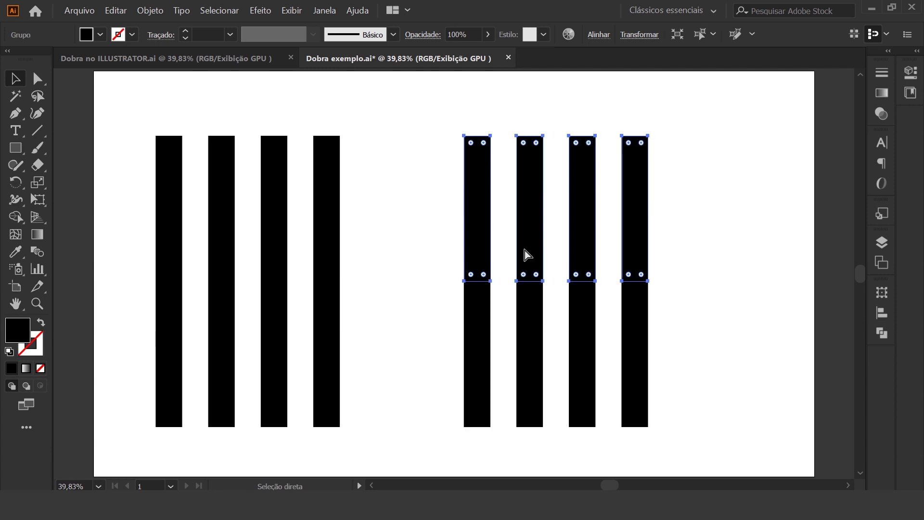
pyautogui.press('v')
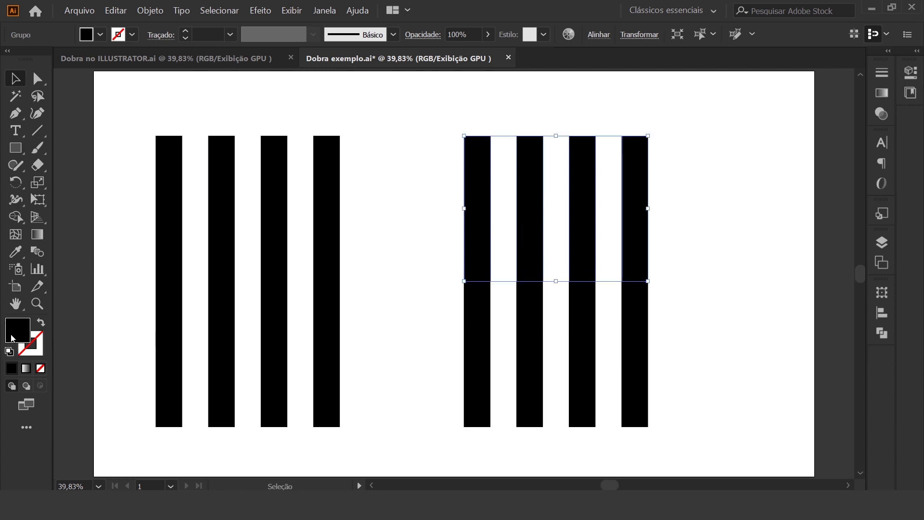
pyautogui.doubleClick(12, 337)
pyautogui.moveTo(662, 346); pyautogui.dragTo(660, 341)
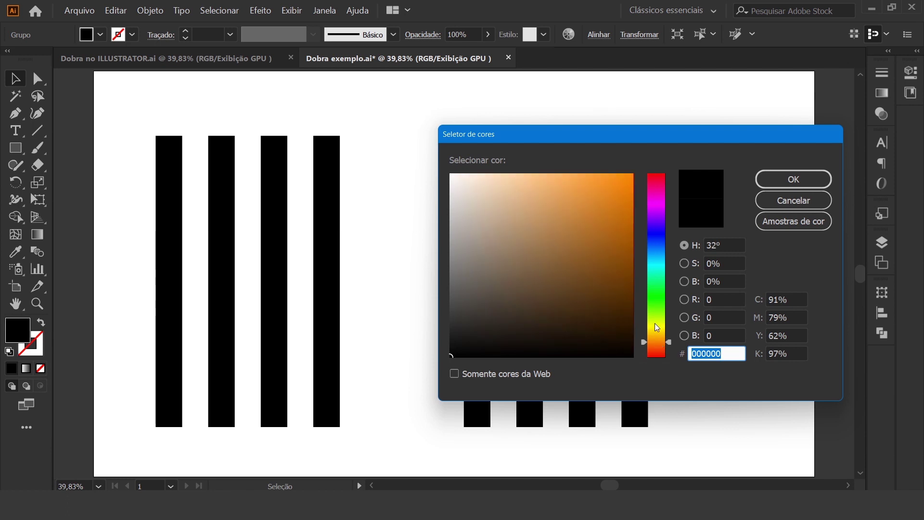
pyautogui.click(655, 337)
pyautogui.moveTo(609, 221)
pyautogui.mouseDown()
pyautogui.moveTo(598, 200)
pyautogui.moveTo(618, 184)
pyautogui.mouseUp()
pyautogui.click(772, 180)
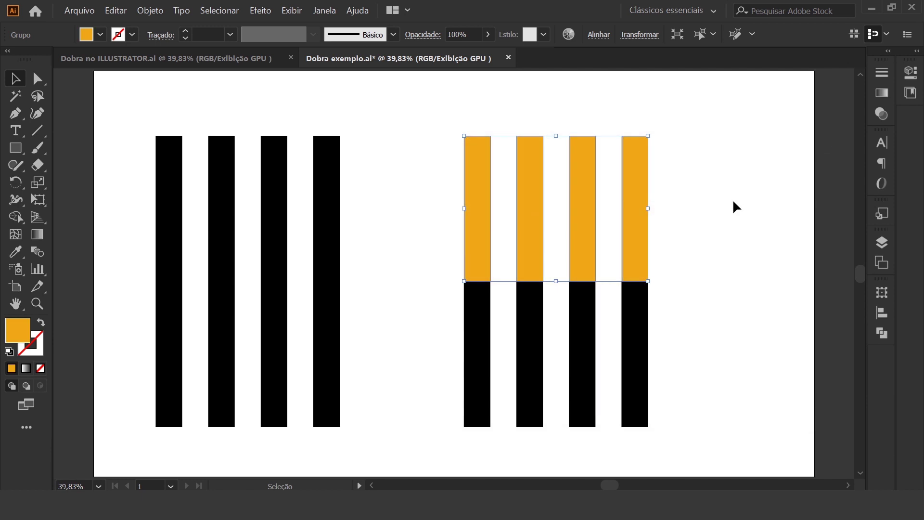
# Group the black lower bar halves together.
pyautogui.moveTo(749, 427); pyautogui.dragTo(401, 340)
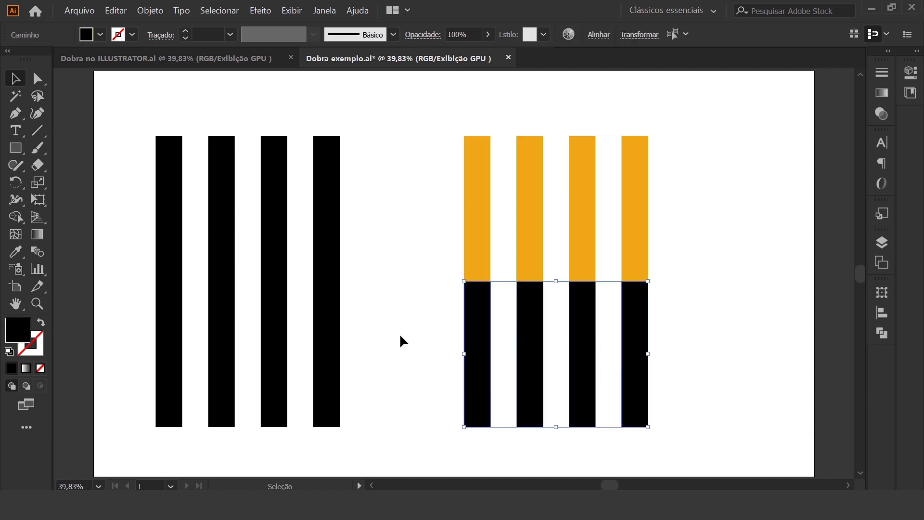
pyautogui.press('a')
pyautogui.hotkey('ctrl', 'g')
# Fill the lower bar group red-orange #f26e14.
pyautogui.press('v')
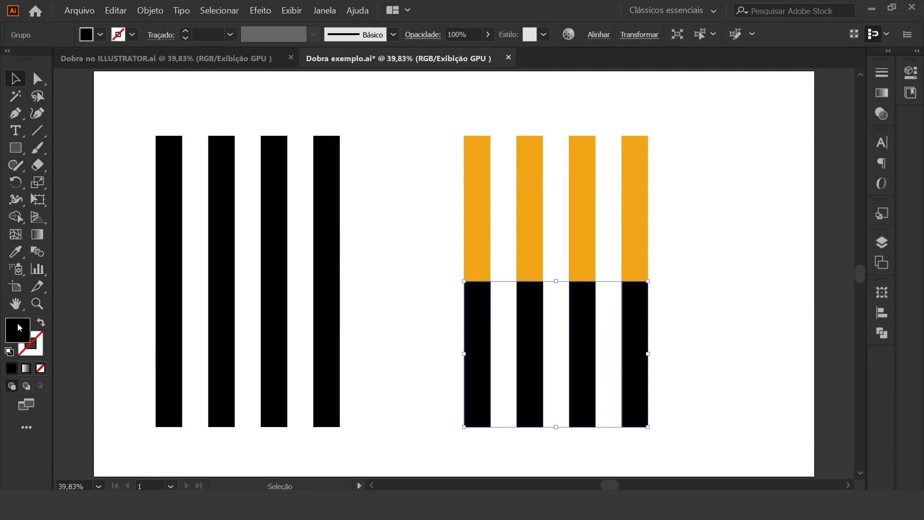
pyautogui.doubleClick(20, 328)
pyautogui.moveTo(655, 343); pyautogui.dragTo(656, 346)
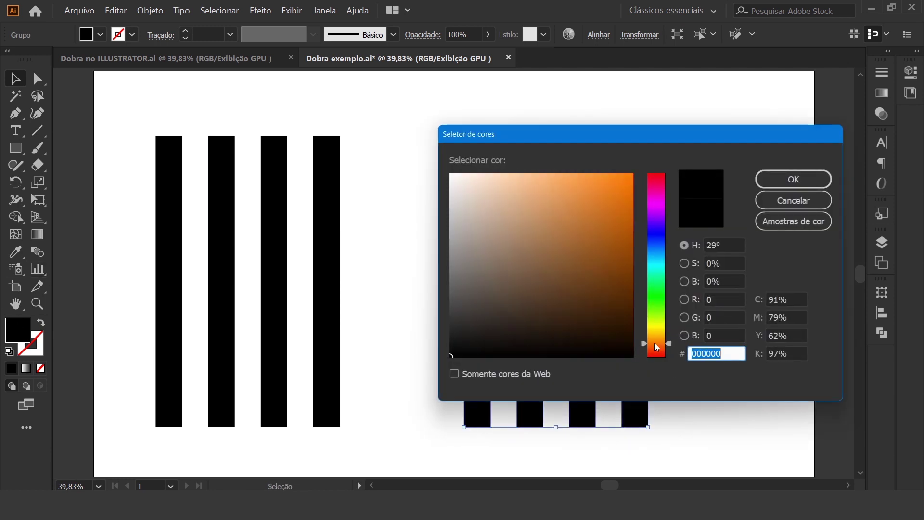
pyautogui.click(617, 201)
pyautogui.moveTo(618, 201); pyautogui.dragTo(618, 182)
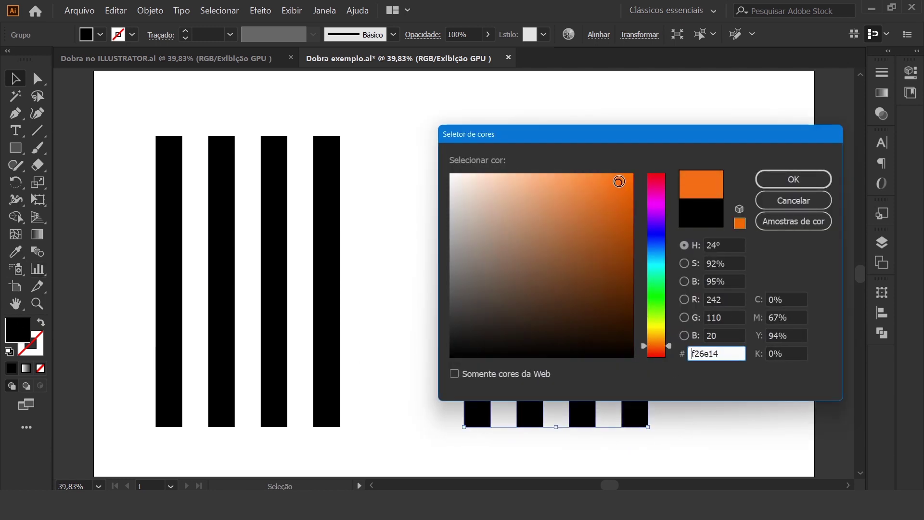
pyautogui.click(782, 179)
pyautogui.click(736, 297)
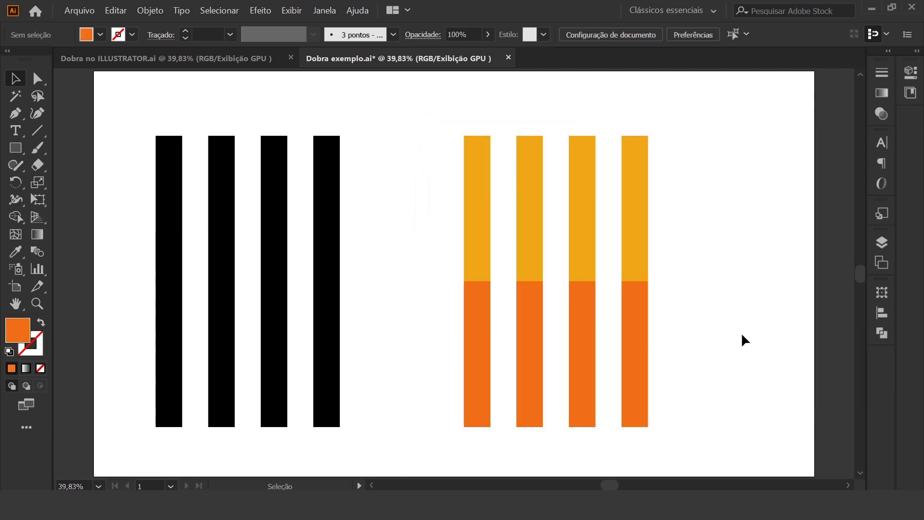
# Check both colour groups, ending with the yellow-orange upper group selected.
pyautogui.click(642, 242)
pyautogui.click(631, 318)
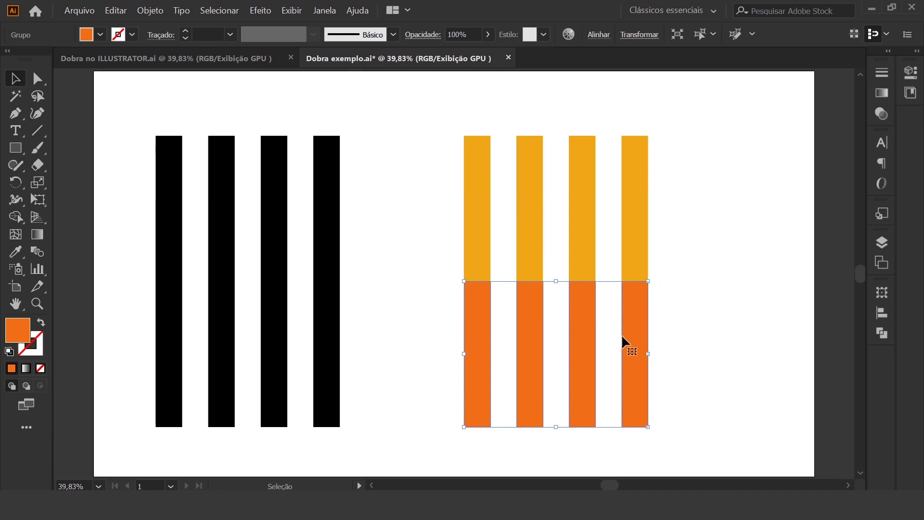
pyautogui.click(732, 229)
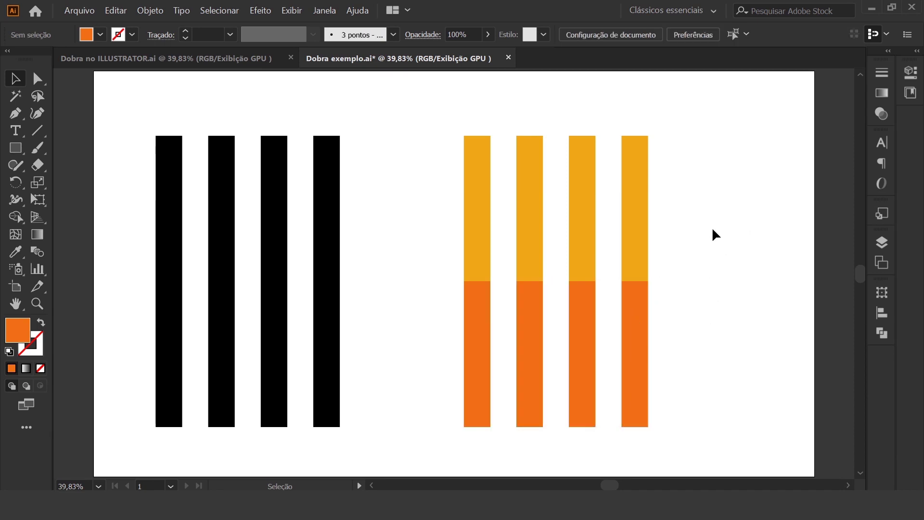
pyautogui.click(637, 233)
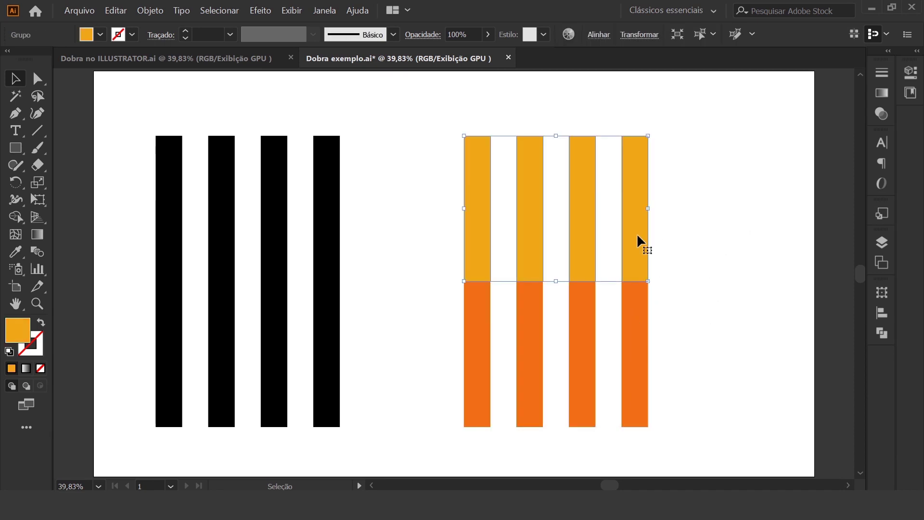
# Skew the yellow-orange upper group with Free Transform, pushing its bottom edge right.
pyautogui.click(41, 204)
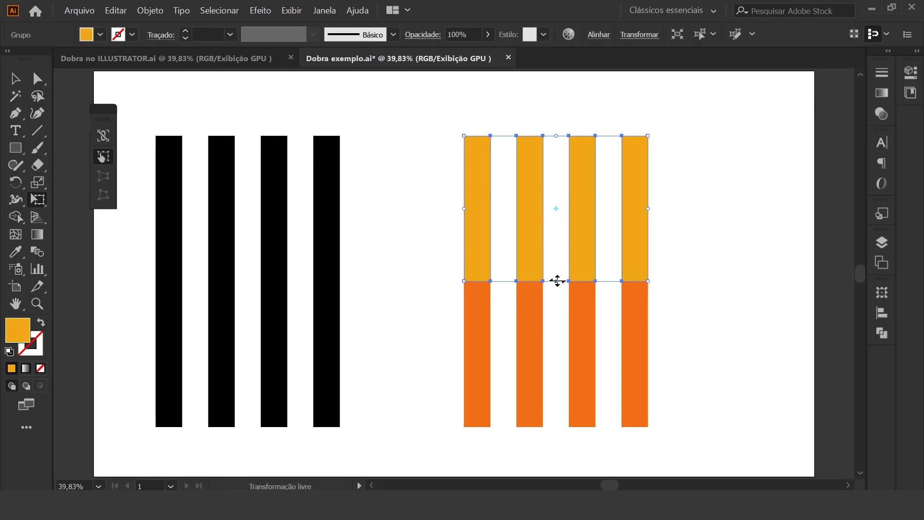
pyautogui.moveTo(557, 281); pyautogui.dragTo(602, 279)
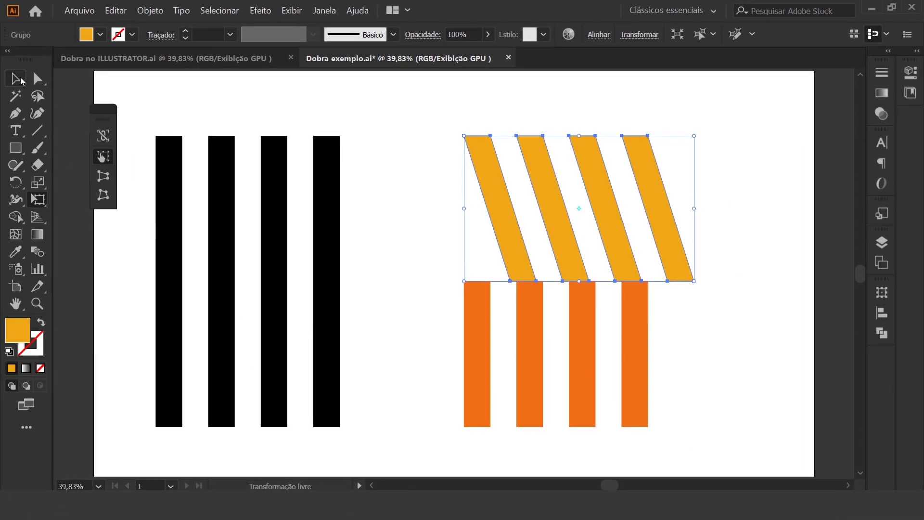
# Skew the red-orange lower group's top edge right to complete four chevrons.
pyautogui.click(711, 361)
pyautogui.moveTo(707, 442); pyautogui.dragTo(430, 363)
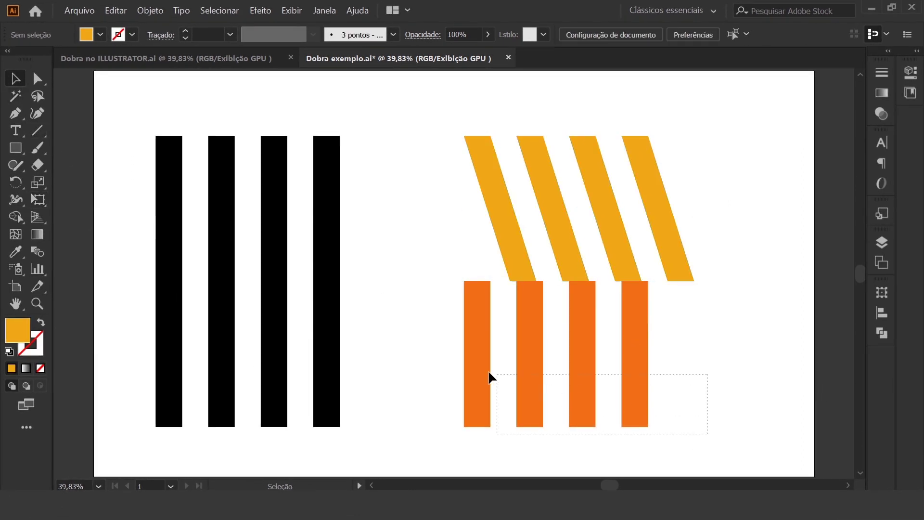
pyautogui.click(39, 205)
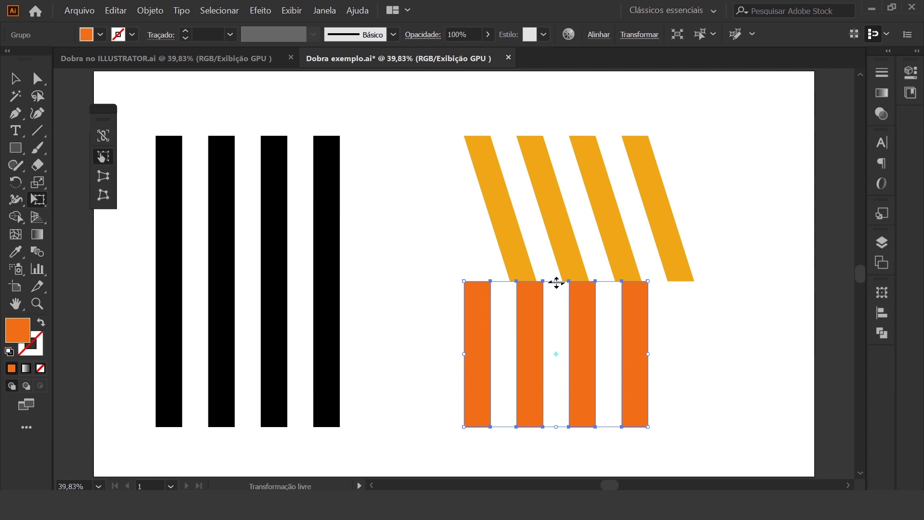
pyautogui.moveTo(557, 283); pyautogui.dragTo(602, 289)
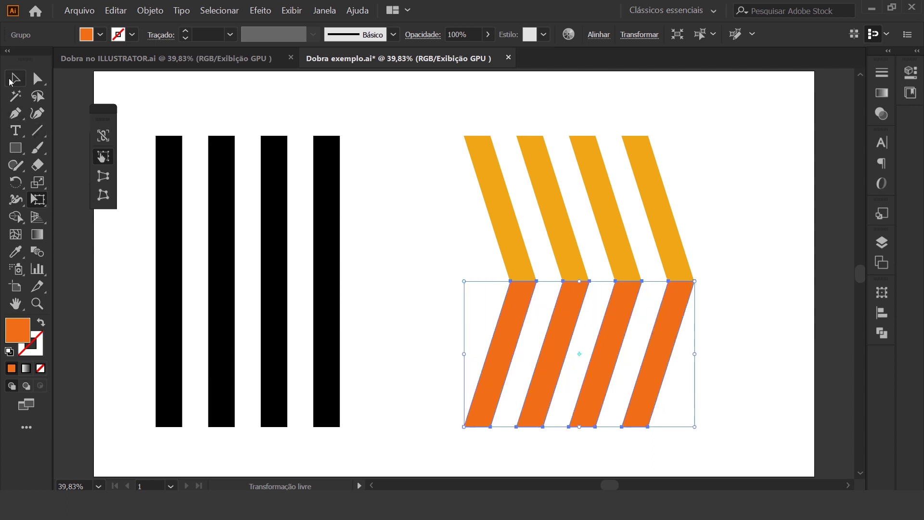
pyautogui.click(15, 78)
pyautogui.click(755, 286)
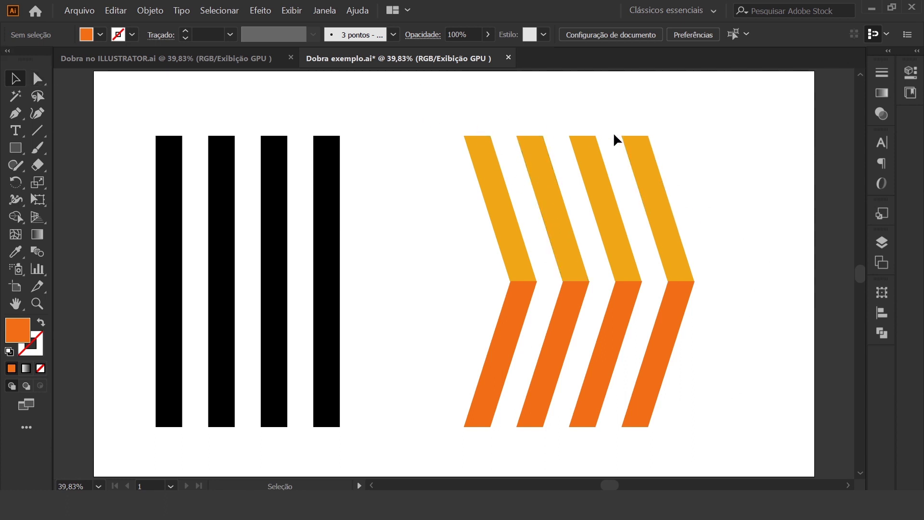
# Position the yellow and orange chevrons over the black backing bars and deselect.
pyautogui.moveTo(432, 111)
pyautogui.mouseDown()
pyautogui.moveTo(606, 366)
pyautogui.moveTo(708, 408)
pyautogui.mouseUp()
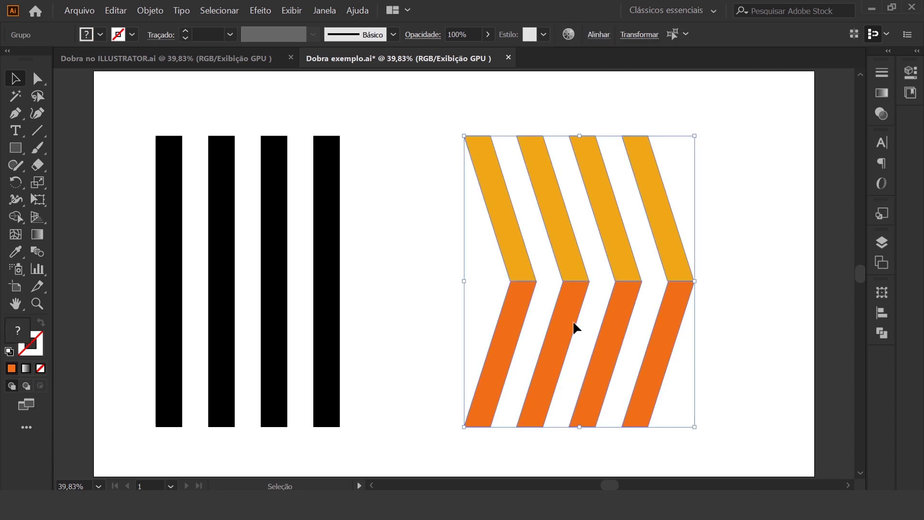
pyautogui.moveTo(564, 321); pyautogui.dragTo(256, 326)
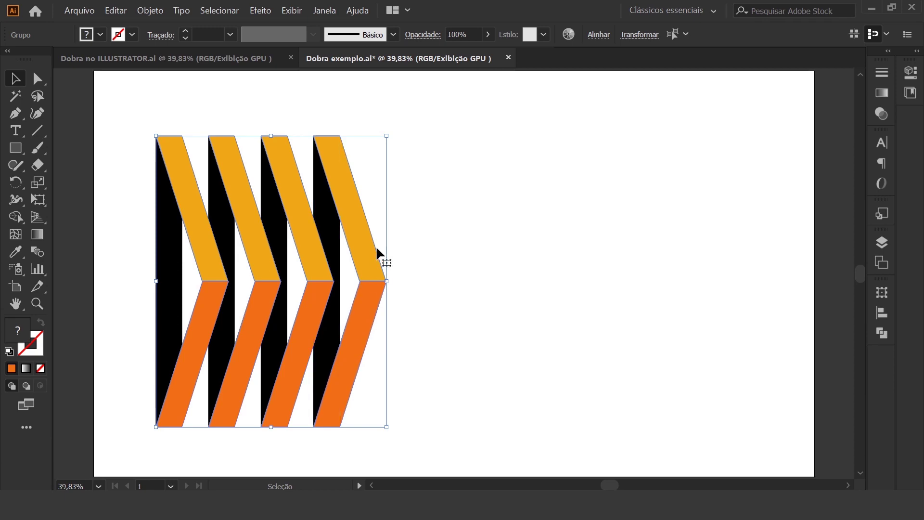
pyautogui.moveTo(129, 124); pyautogui.dragTo(470, 423)
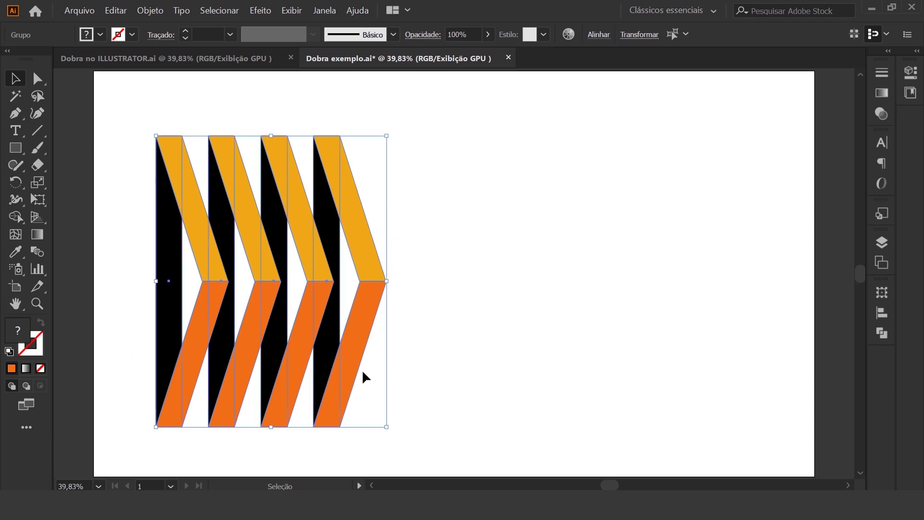
pyautogui.moveTo(355, 352)
pyautogui.mouseDown()
pyautogui.moveTo(571, 347)
pyautogui.moveTo(537, 332)
pyautogui.mouseUp()
pyautogui.click(666, 324)
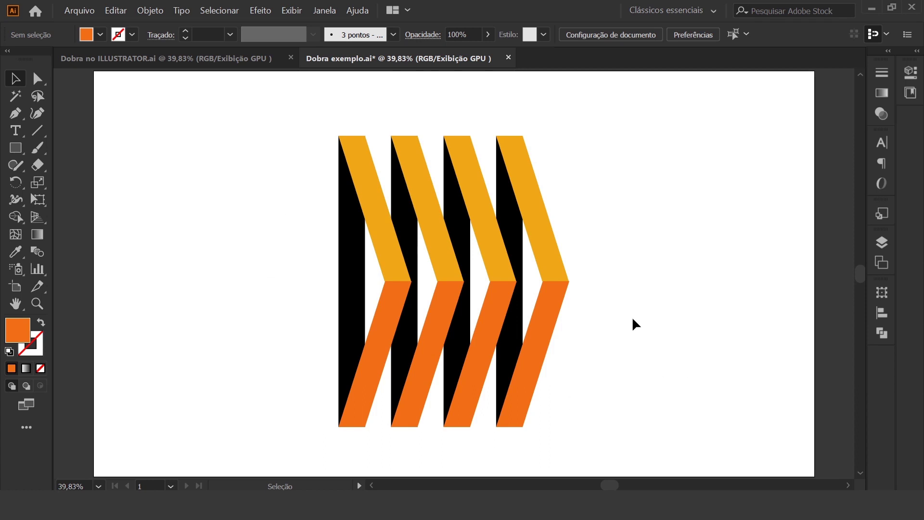
# Give the upper chevron faces group a linear gradient at 90°.
pyautogui.click(558, 271)
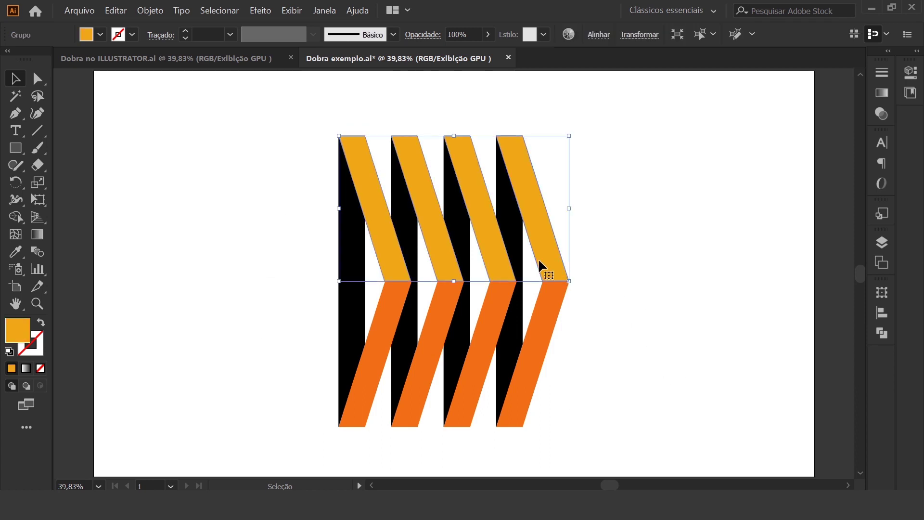
pyautogui.click(37, 235)
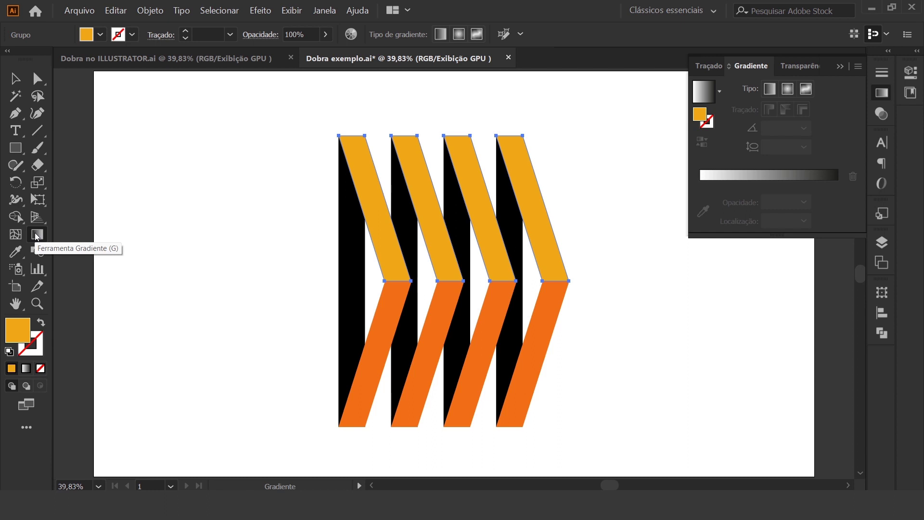
pyautogui.click(705, 97)
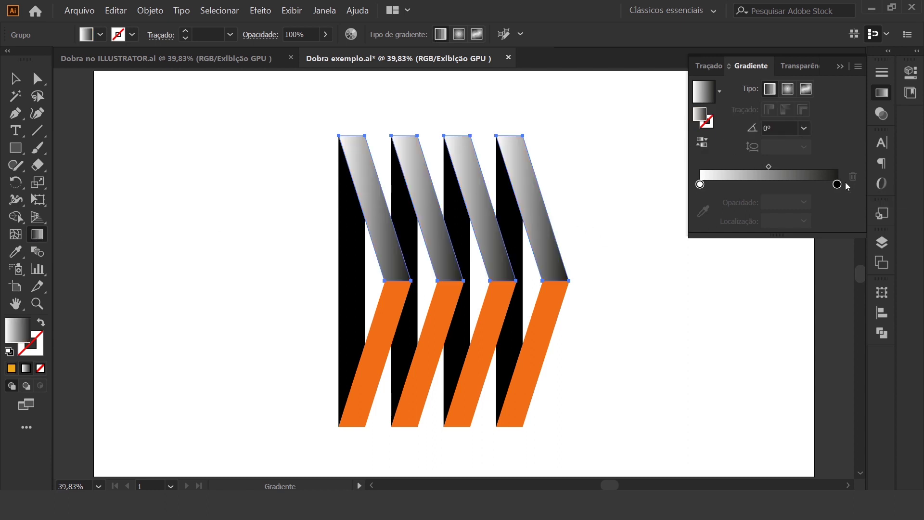
pyautogui.click(807, 130)
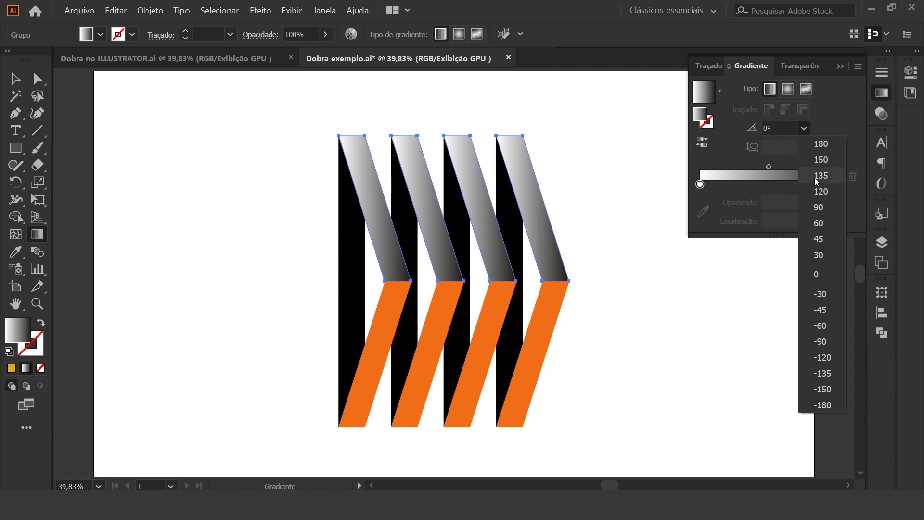
pyautogui.click(817, 209)
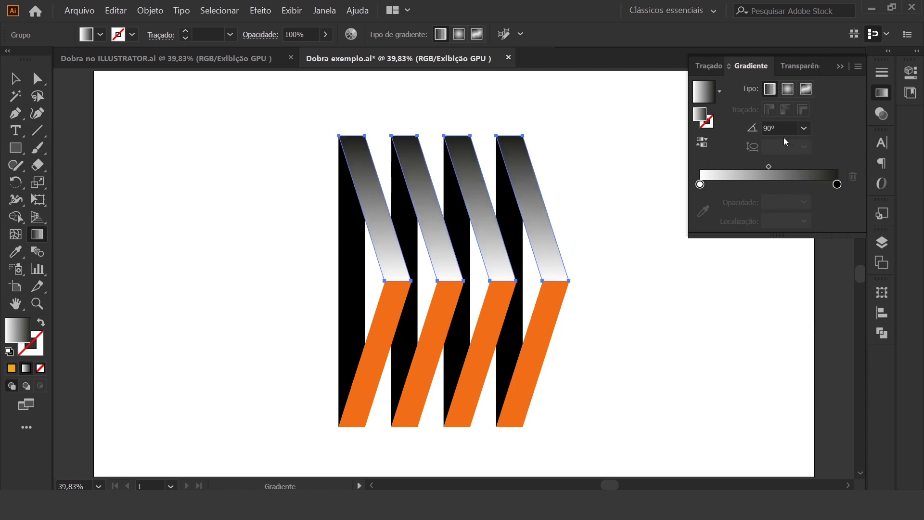
# Set the upper gradient stops to yellow on the left and orange on the right.
pyautogui.doubleClick(837, 184)
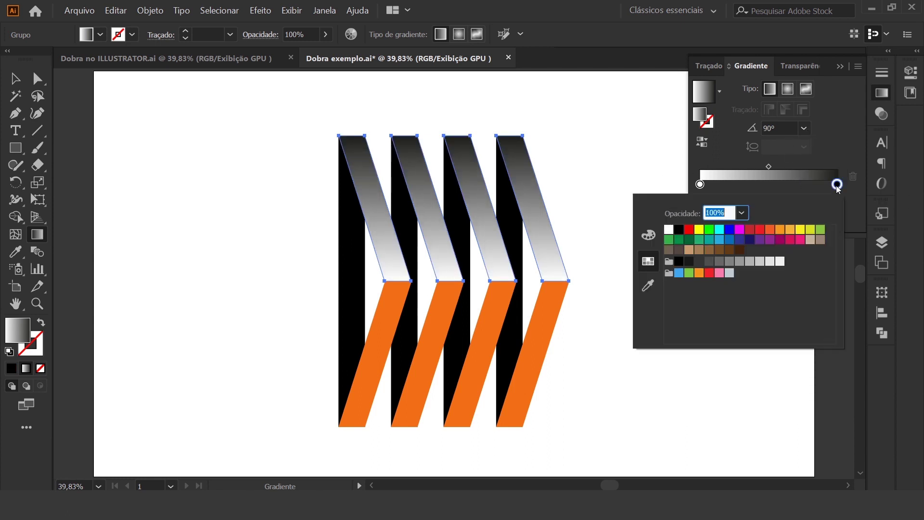
pyautogui.click(780, 231)
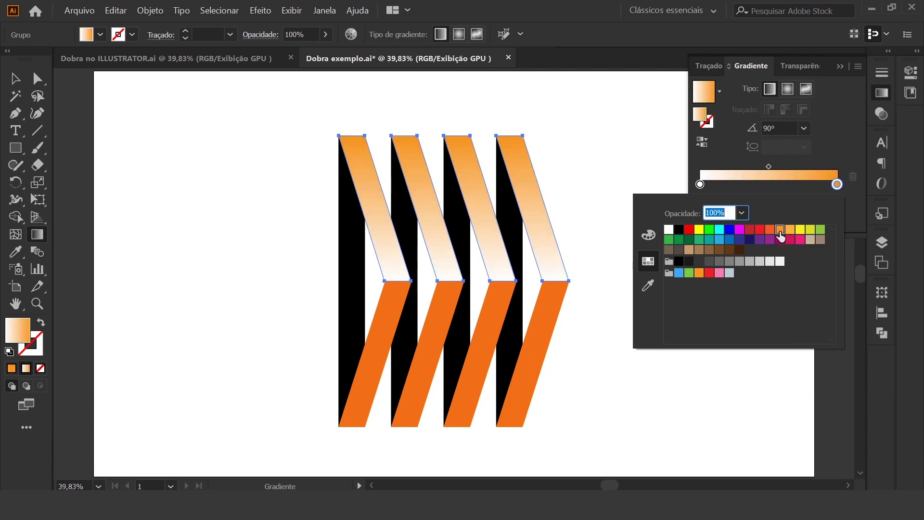
pyautogui.click(700, 185)
pyautogui.doubleClick(700, 185)
pyautogui.click(801, 231)
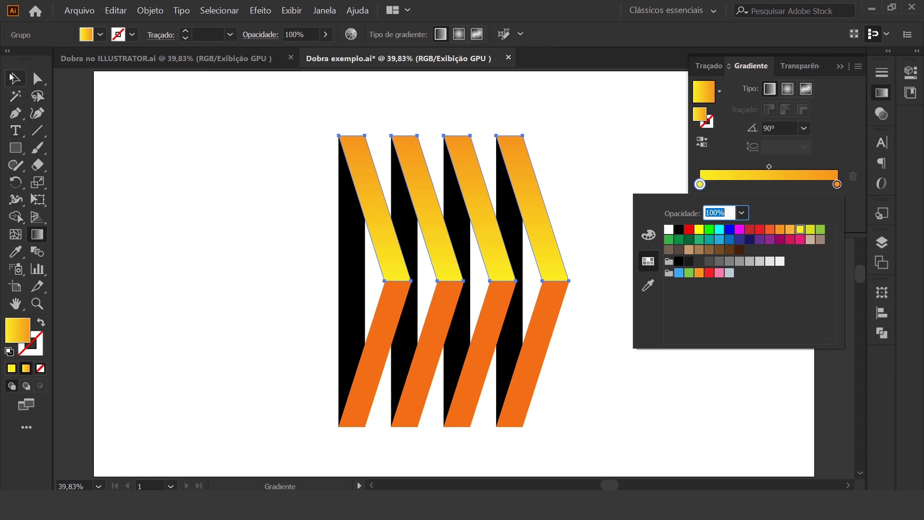
# Undo the accidental gradient drag and select the lower orange faces group.
pyautogui.moveTo(138, 150); pyautogui.dragTo(432, 327)
pyautogui.hotkey('ctrl', 'z')
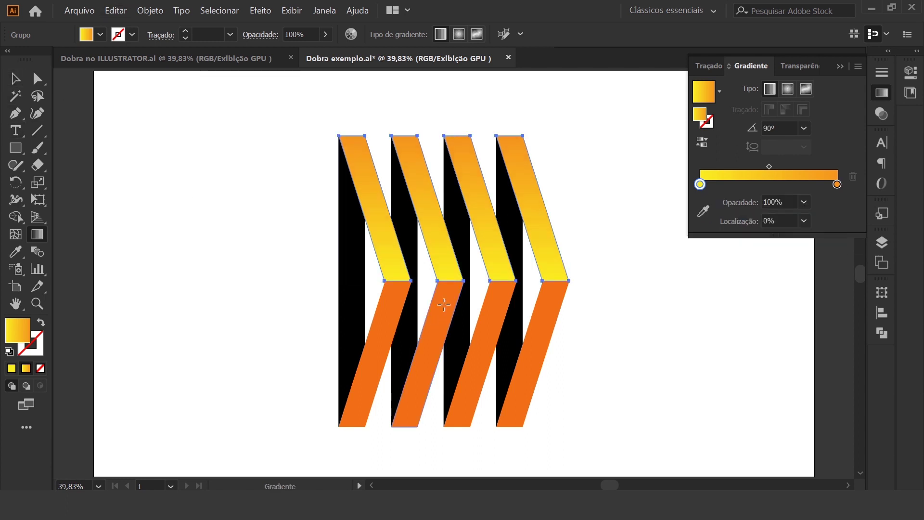
pyautogui.click(15, 78)
pyautogui.click(452, 357)
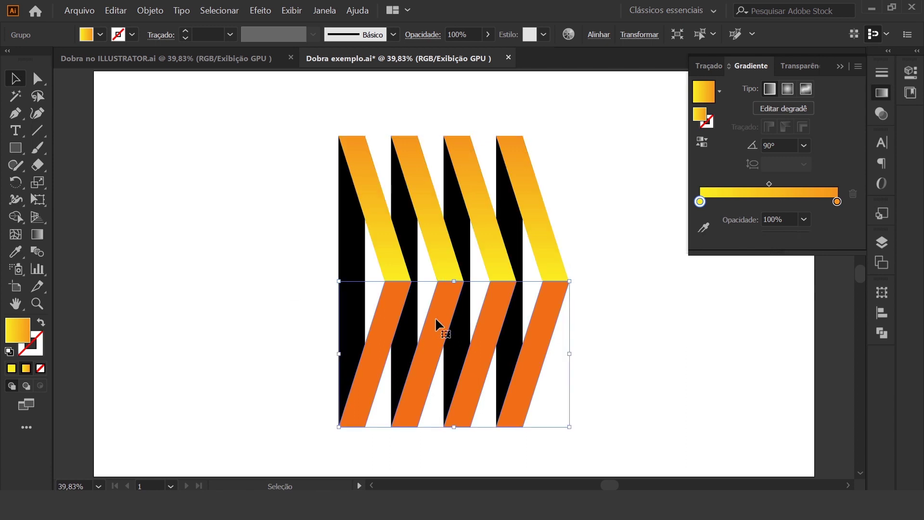
# Give the lower chevron faces a linear gradient at 90°.
pyautogui.click(701, 95)
pyautogui.click(804, 128)
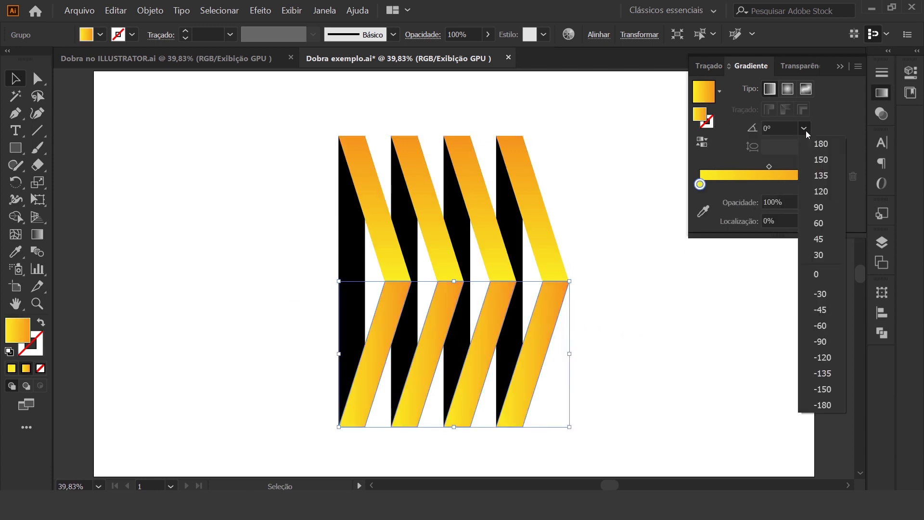
pyautogui.click(824, 211)
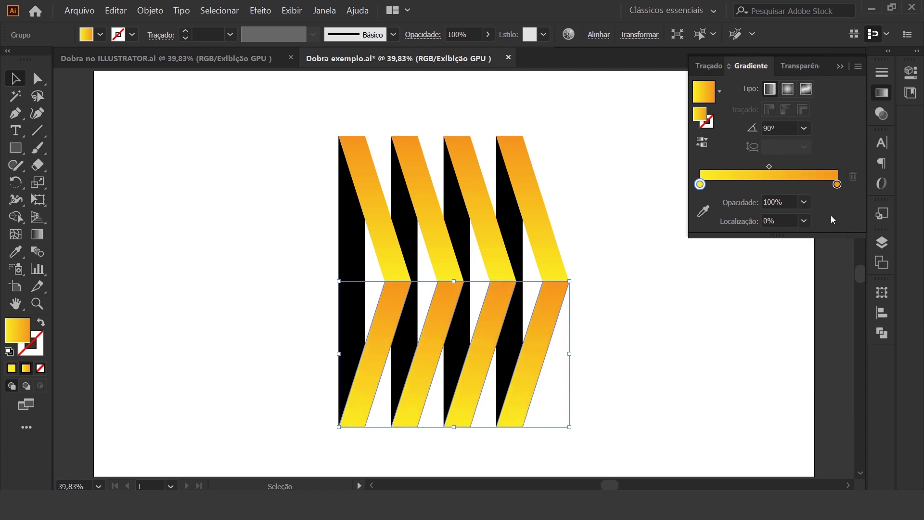
# Set the lower gradient's left stop to red and right stop to orange, then deselect.
pyautogui.doubleClick(701, 184)
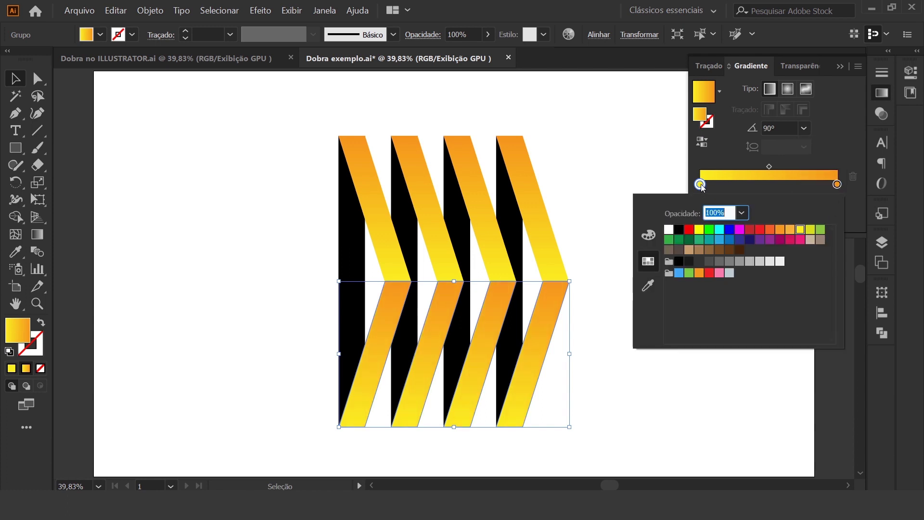
pyautogui.click(761, 230)
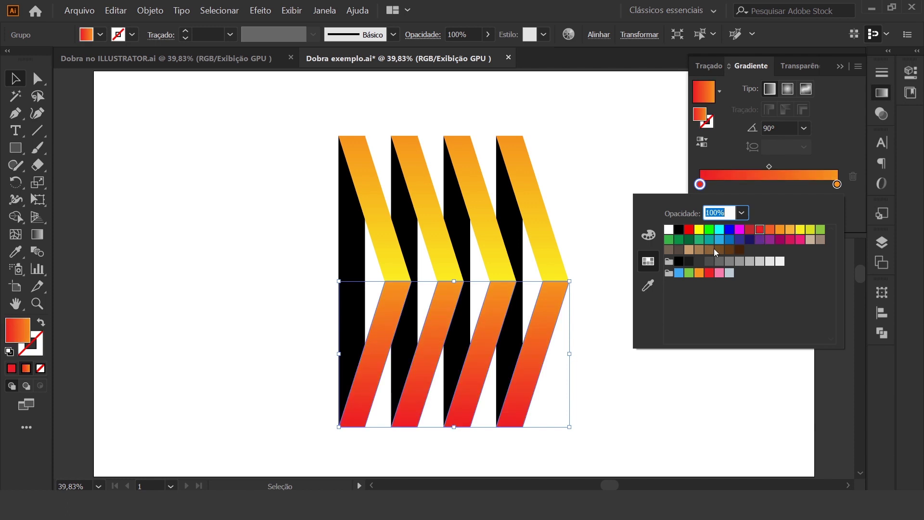
pyautogui.click(837, 184)
pyautogui.doubleClick(837, 184)
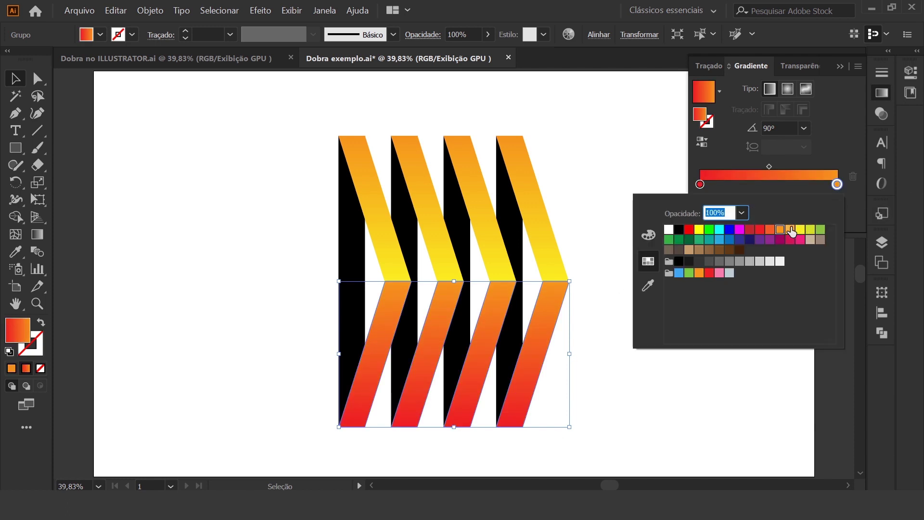
pyautogui.click(770, 230)
pyautogui.click(780, 230)
pyautogui.click(16, 82)
pyautogui.click(305, 150)
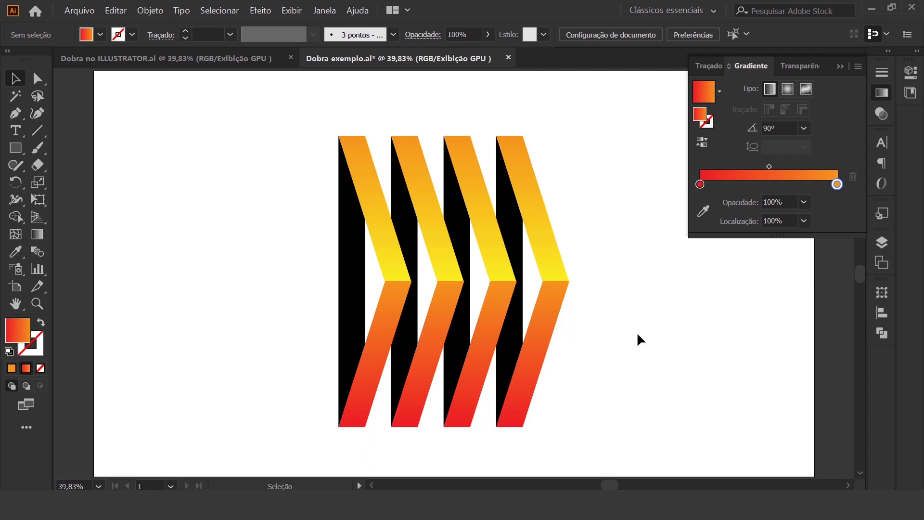
# Apply a gradient to the black backing stripes with a dark grey left stop.
pyautogui.click(355, 261)
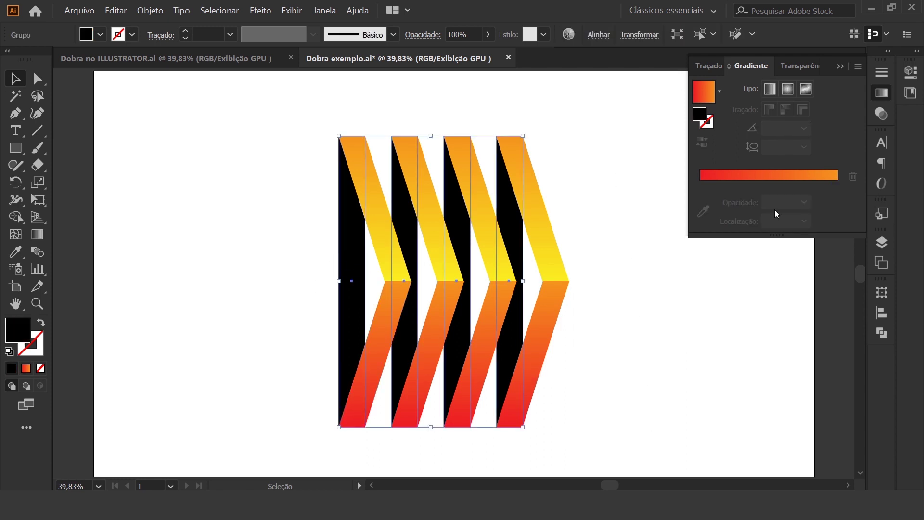
pyautogui.click(702, 96)
pyautogui.click(700, 185)
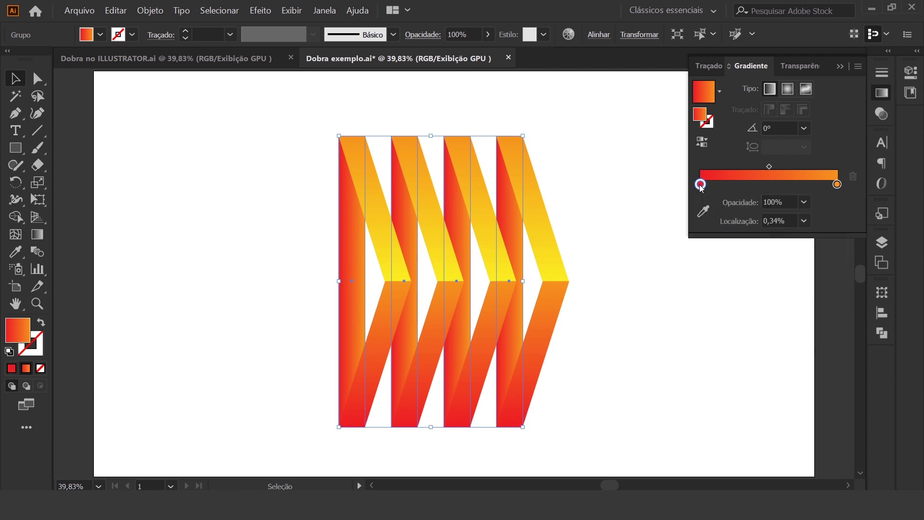
pyautogui.doubleClick(700, 185)
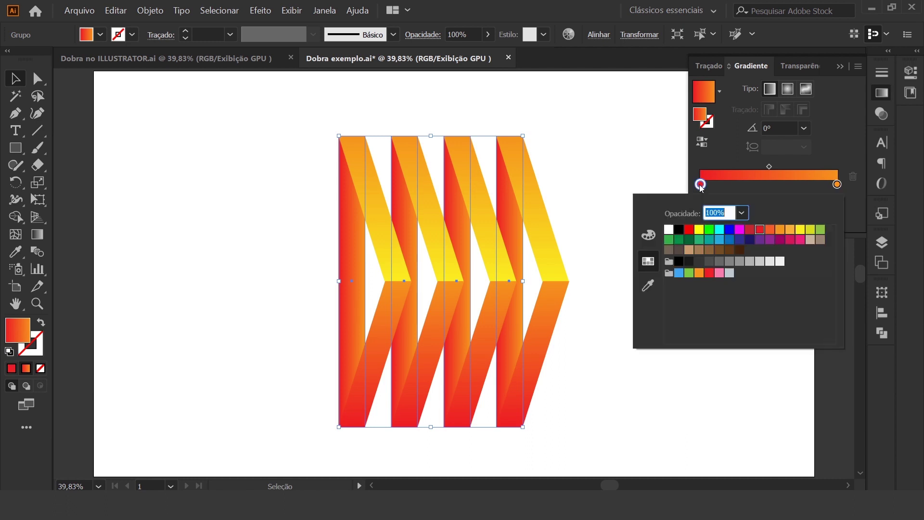
pyautogui.click(699, 261)
# Set the backing gradient's right stop to grey and its angle to 90°.
pyautogui.click(837, 184)
pyautogui.doubleClick(837, 184)
pyautogui.click(719, 263)
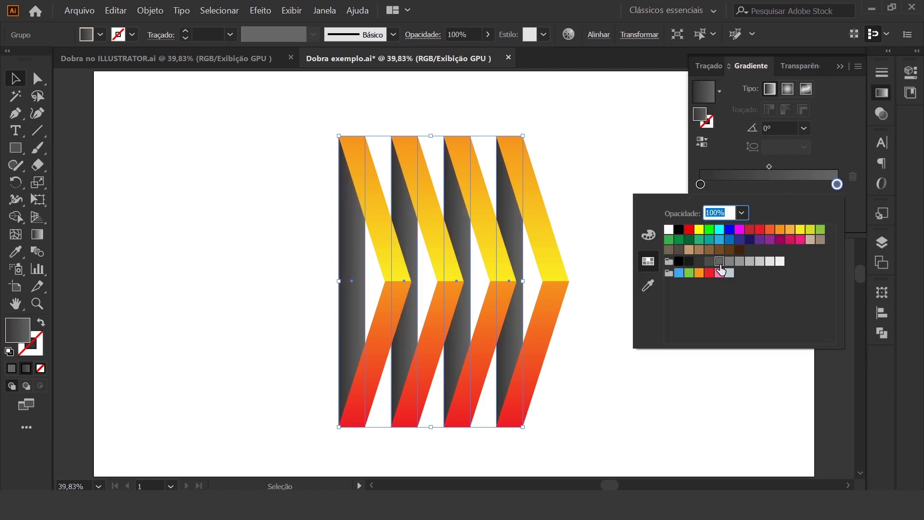
pyautogui.click(808, 132)
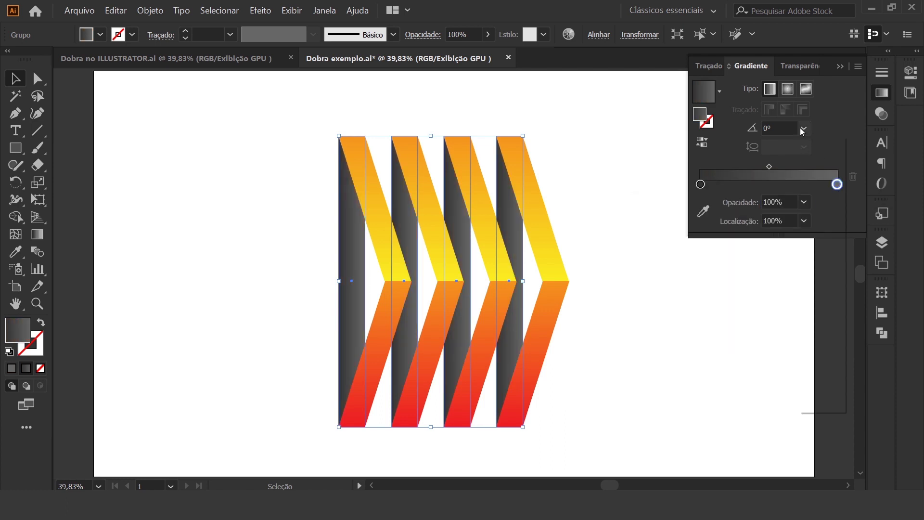
pyautogui.click(802, 128)
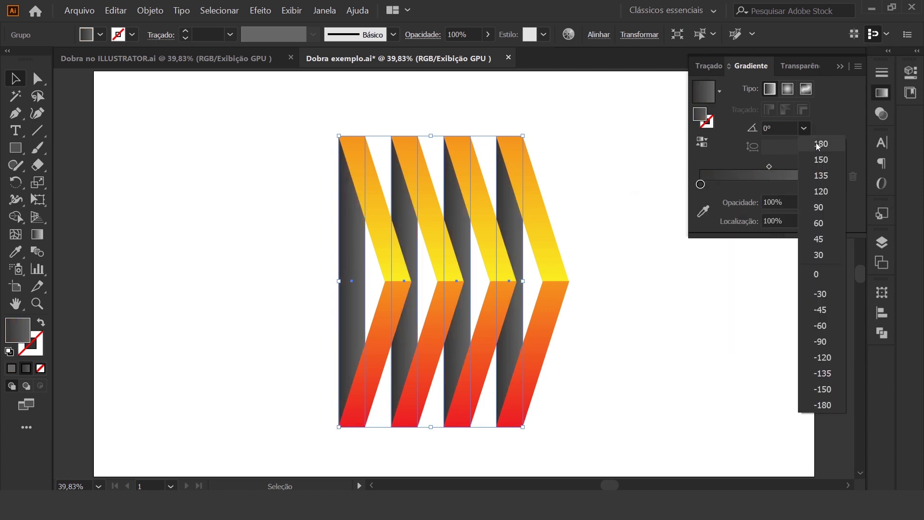
pyautogui.click(823, 212)
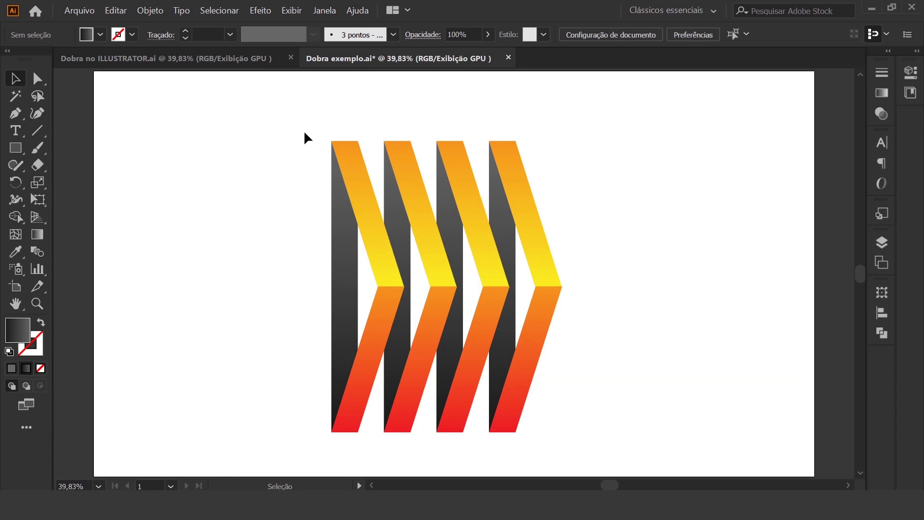
# Nudge the finished chevron artwork slightly right on the artboard and leave it deselected.
pyautogui.moveTo(295, 120)
pyautogui.mouseDown()
pyautogui.moveTo(643, 430)
pyautogui.moveTo(602, 448)
pyautogui.mouseUp()
pyautogui.press('ctrl')
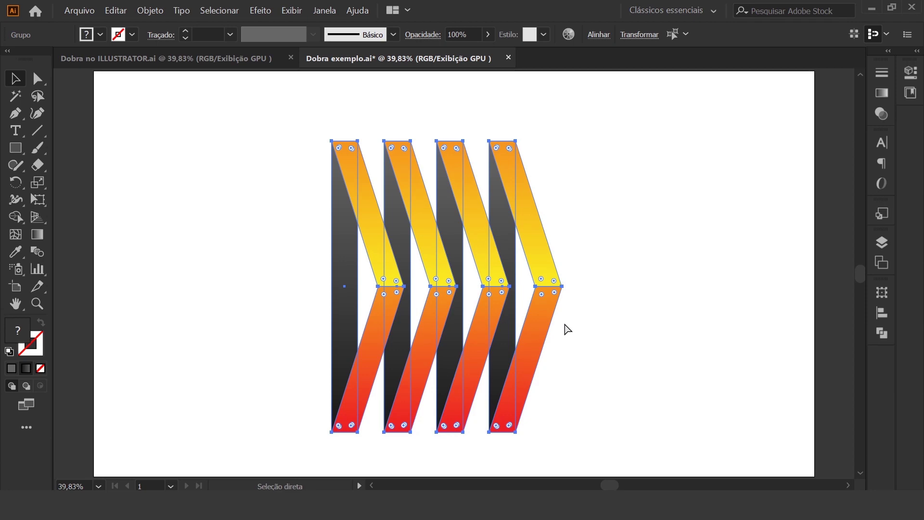
pyautogui.click(594, 291)
pyautogui.moveTo(568, 313); pyautogui.dragTo(679, 318)
pyautogui.moveTo(614, 309); pyautogui.dragTo(567, 326)
pyautogui.click(639, 322)
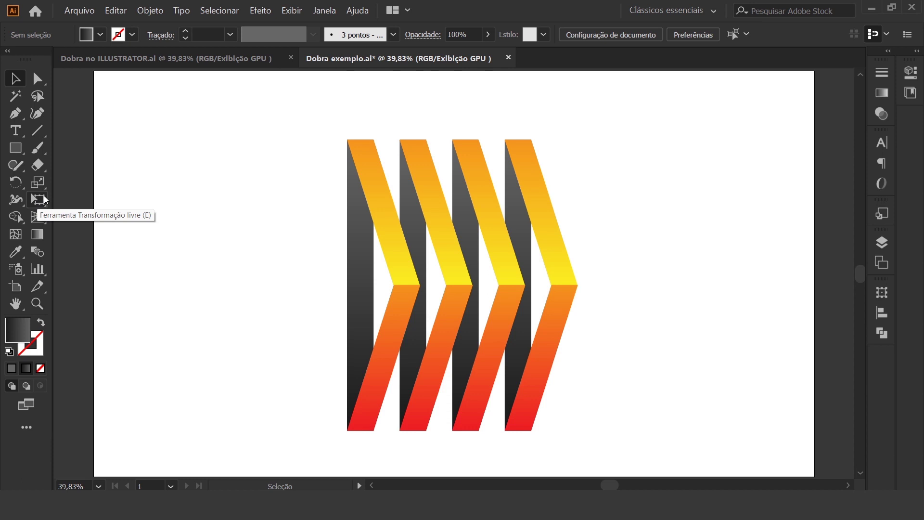
pyautogui.click(398, 260)
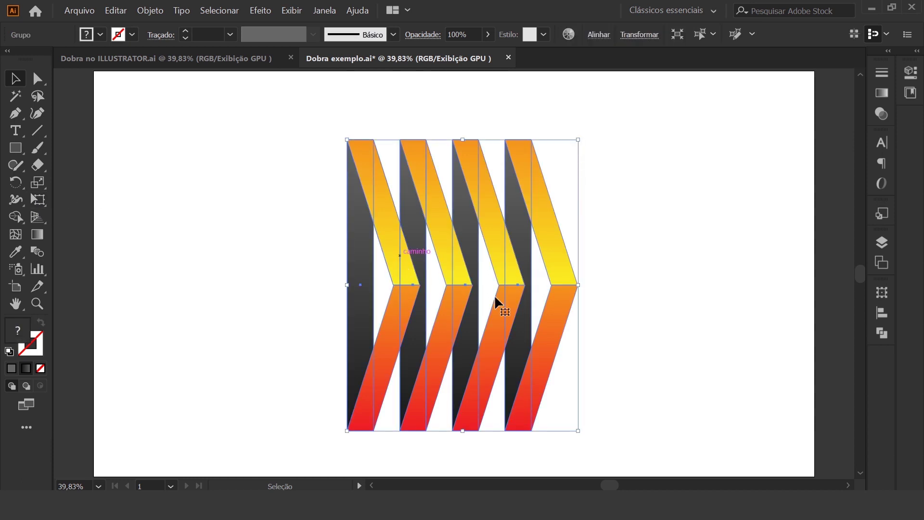
pyautogui.click(638, 323)
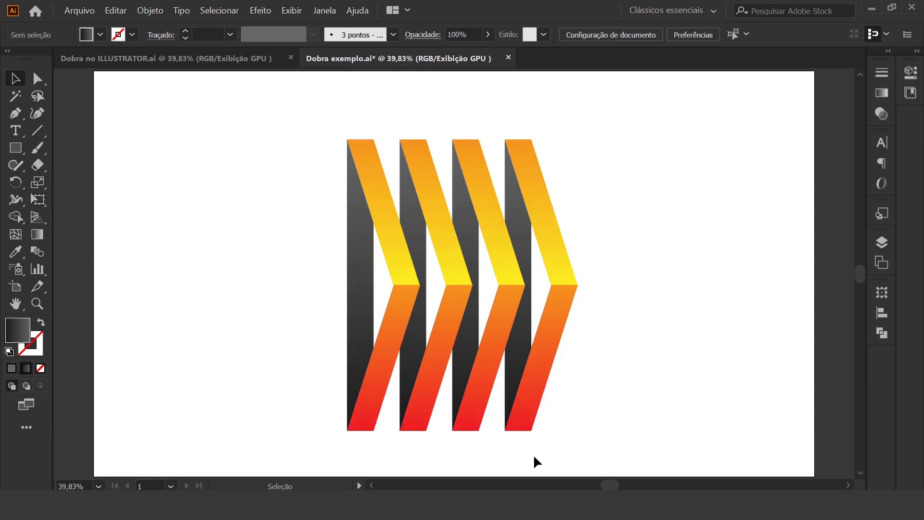
# Switch to Dobra no ILLUSTRATOR.ai and inspect its reference chevron group beside the DOL logo.
pyautogui.click(225, 60)
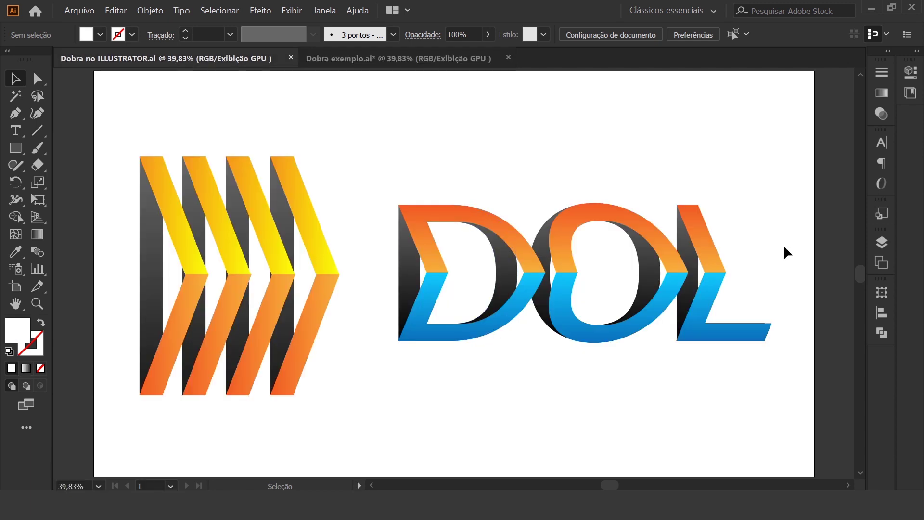
pyautogui.click(323, 307)
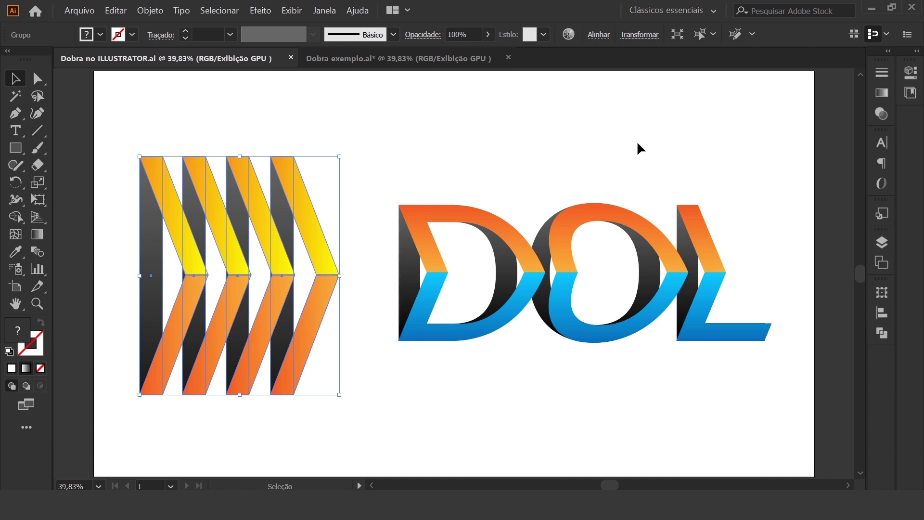
pyautogui.click(805, 315)
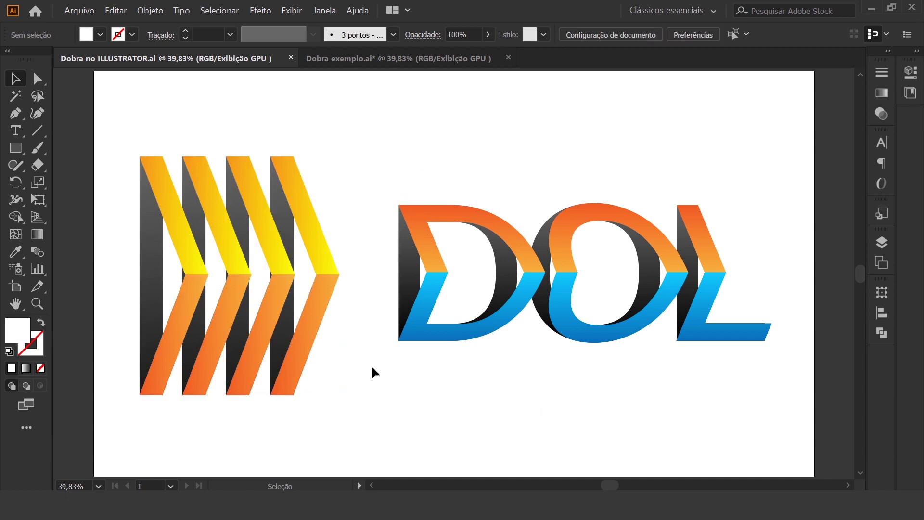